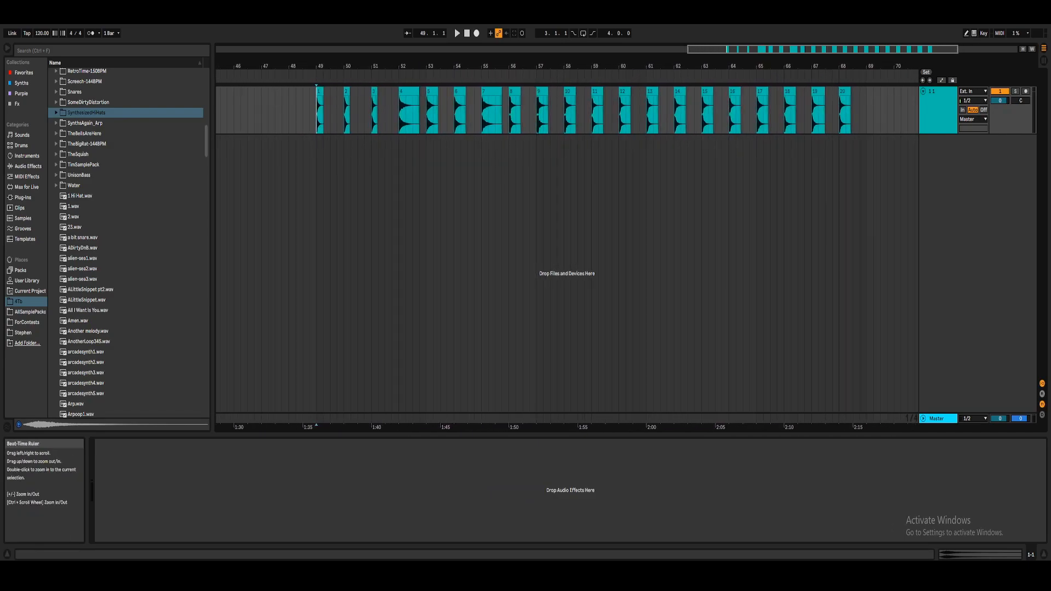
{"action": "left_click_drag", "start_coordinate": [533, 67], "coordinate": [500, 58]}
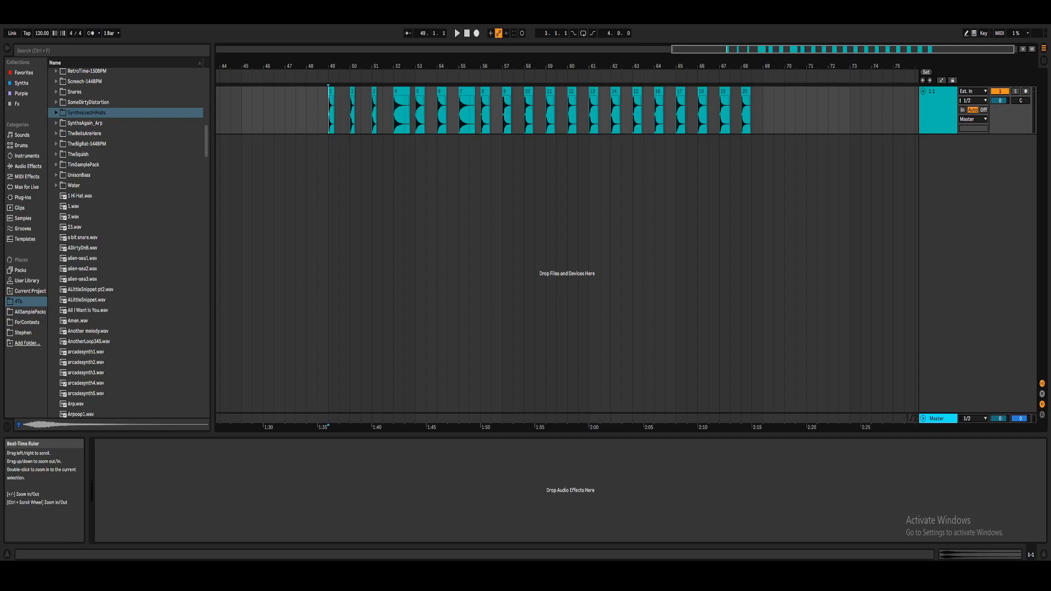
{"action": "mouse_move", "coordinate": [503, 66]}
{"action": "left_mouse_down"}
{"action": "mouse_move", "coordinate": [505, 84]}
{"action": "mouse_move", "coordinate": [514, 68]}
{"action": "left_mouse_up"}
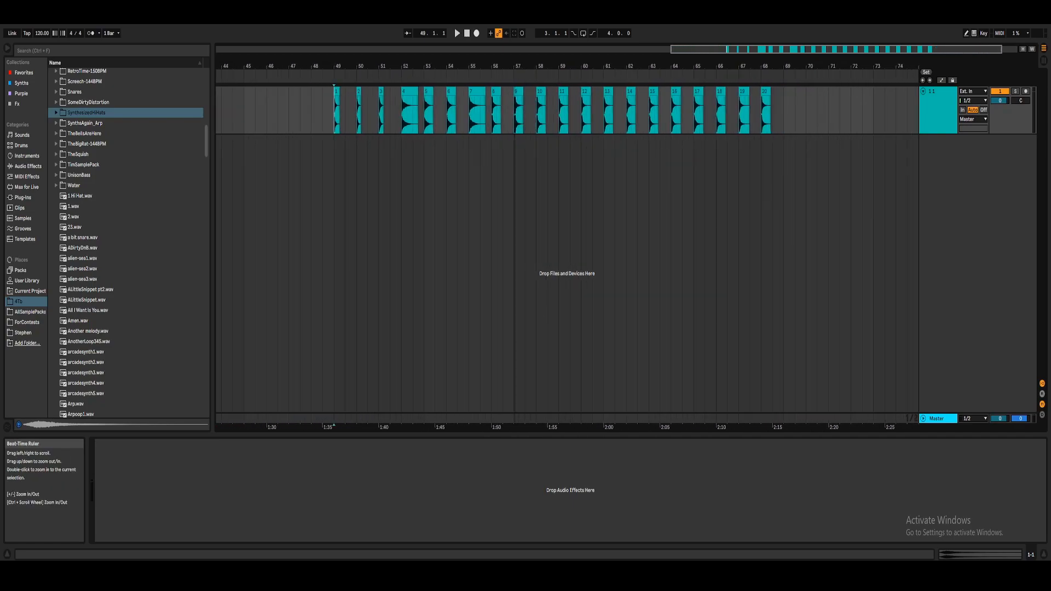
{"action": "left_click", "coordinate": [21, 83]}
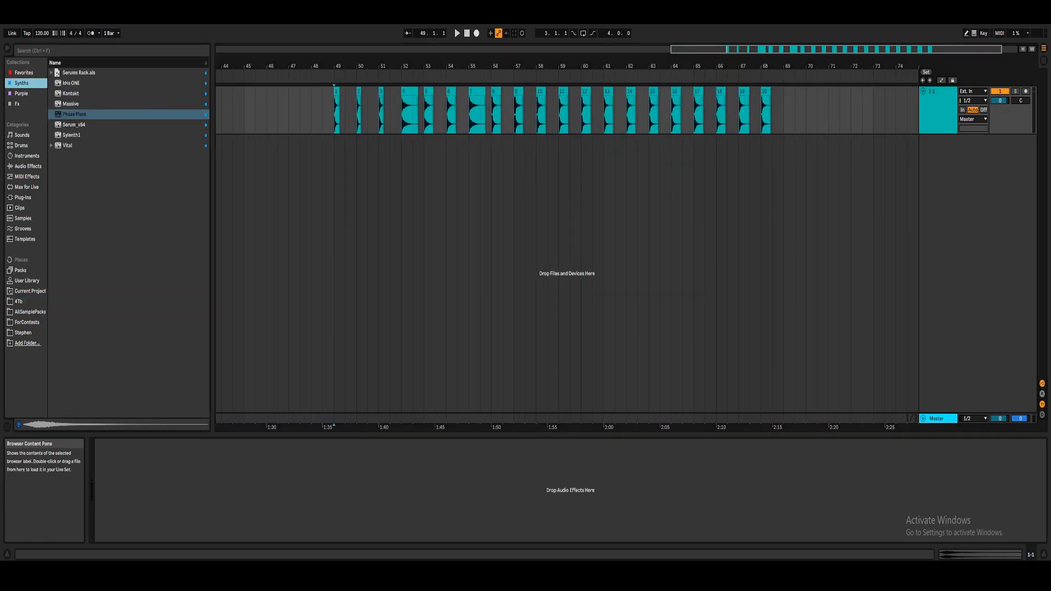
{"action": "left_click_drag", "start_coordinate": [516, 66], "coordinate": [486, 69]}
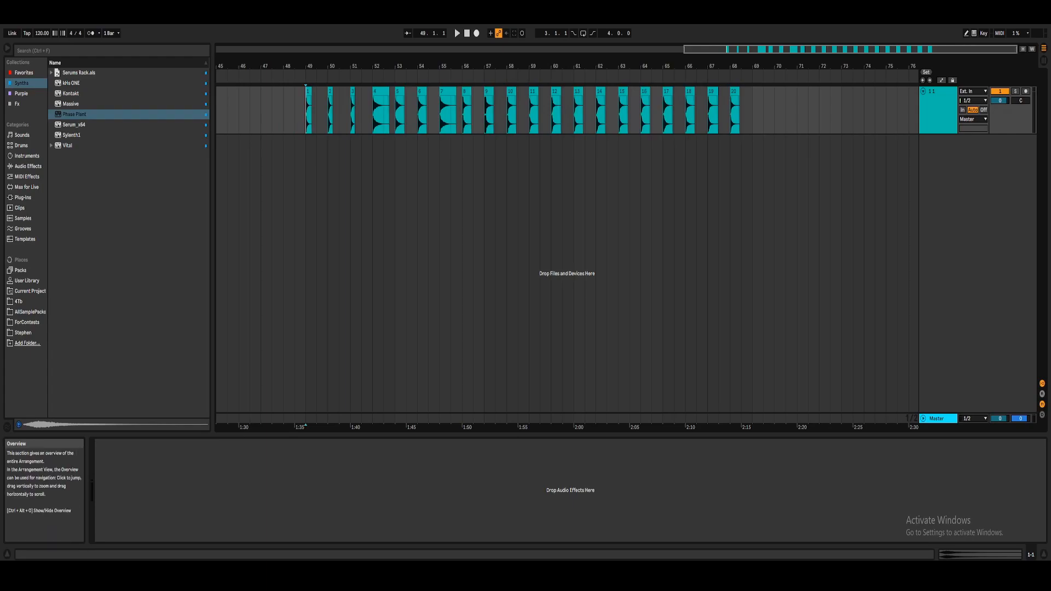
{"action": "left_click", "coordinate": [28, 166]}
{"action": "left_click", "coordinate": [52, 93]}
{"action": "left_click", "coordinate": [26, 156]}
{"action": "left_click_drag", "start_coordinate": [73, 198], "coordinate": [350, 219]}
{"action": "right_click", "coordinate": [152, 444]}
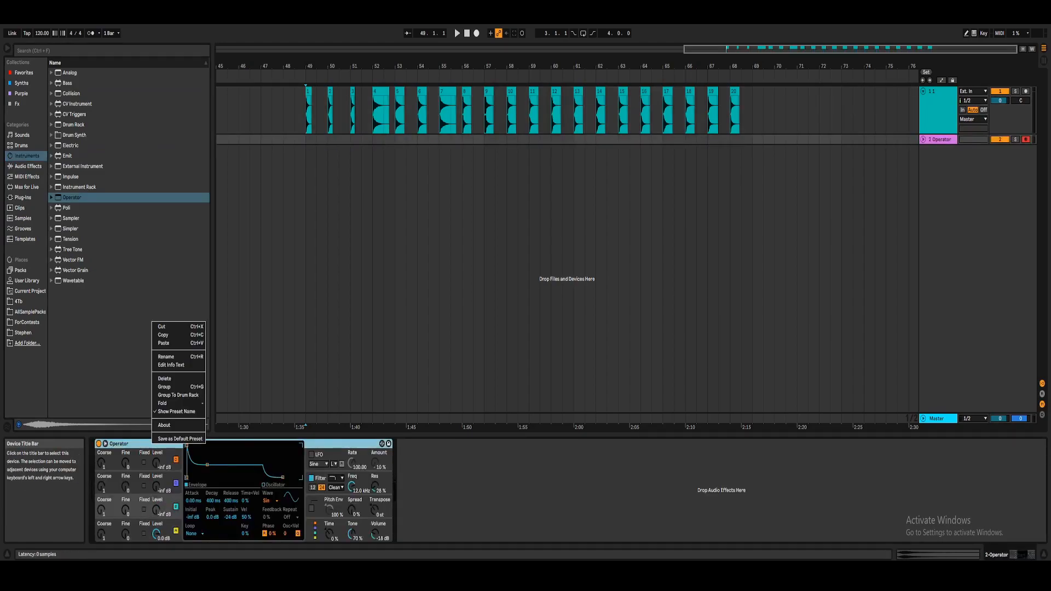
{"action": "left_click", "coordinate": [164, 378]}
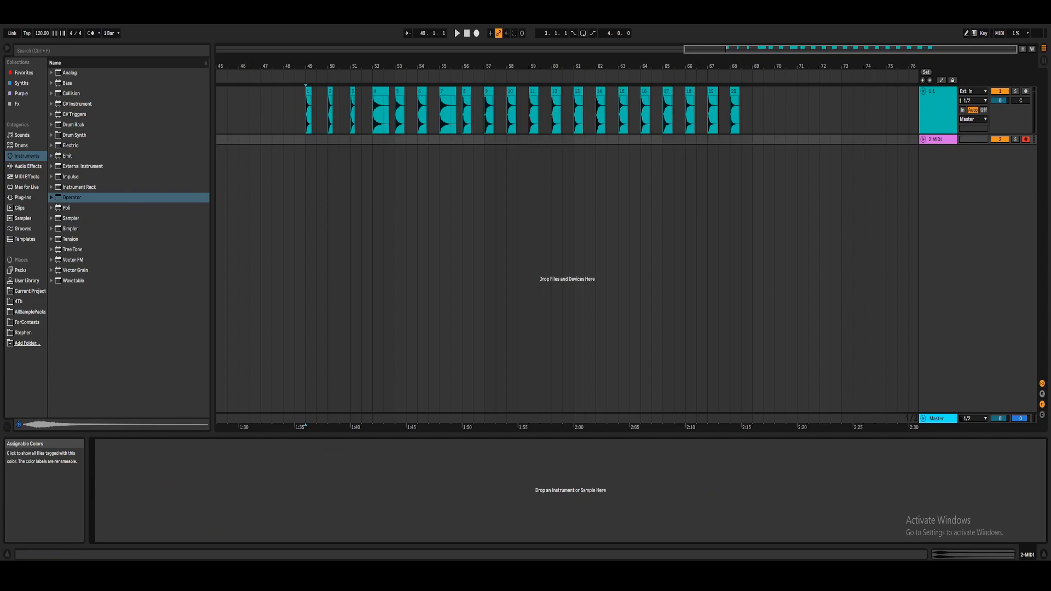
Load Phase Plant from the Synths collection onto a new MIDI track and open its plugin window.
{"action": "left_click", "coordinate": [22, 82]}
{"action": "left_click", "coordinate": [74, 114]}
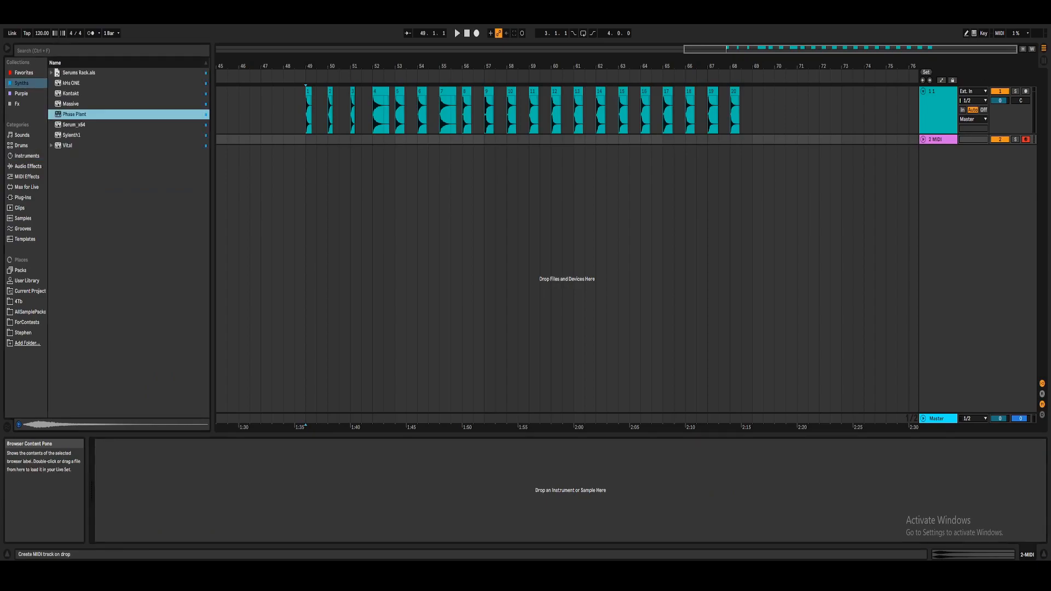
{"action": "left_click_drag", "start_coordinate": [74, 114], "coordinate": [438, 235]}
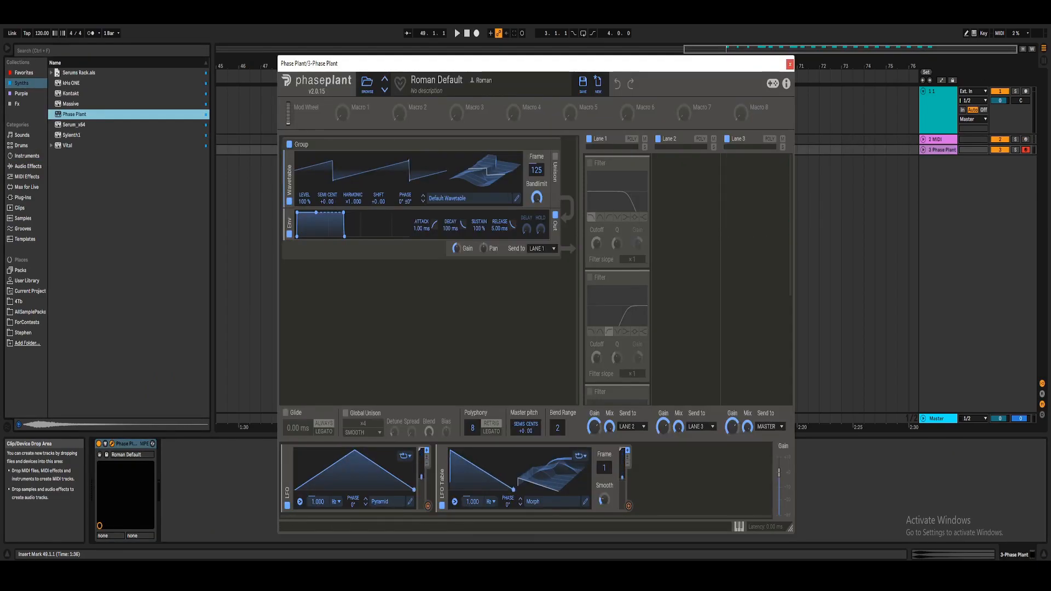
{"action": "left_click", "coordinate": [791, 64]}
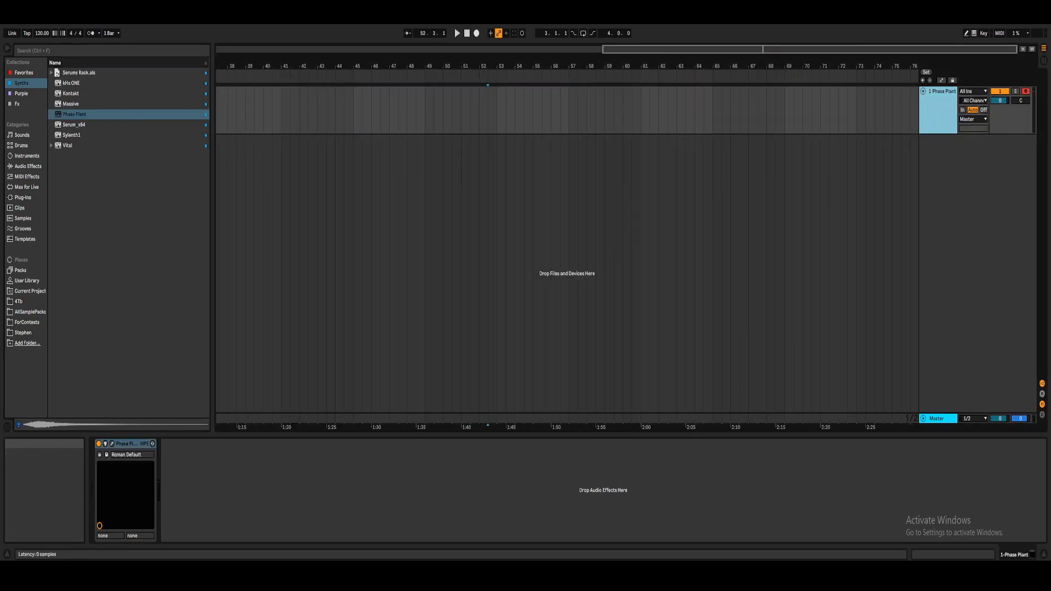
{"action": "left_click", "coordinate": [111, 444]}
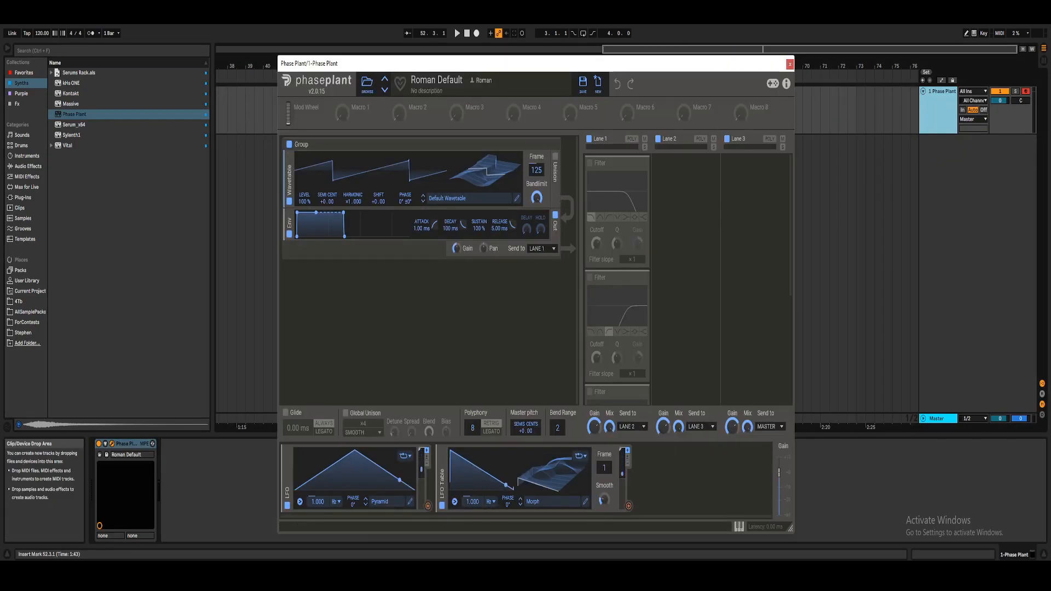
{"action": "left_click_drag", "start_coordinate": [493, 63], "coordinate": [501, 16]}
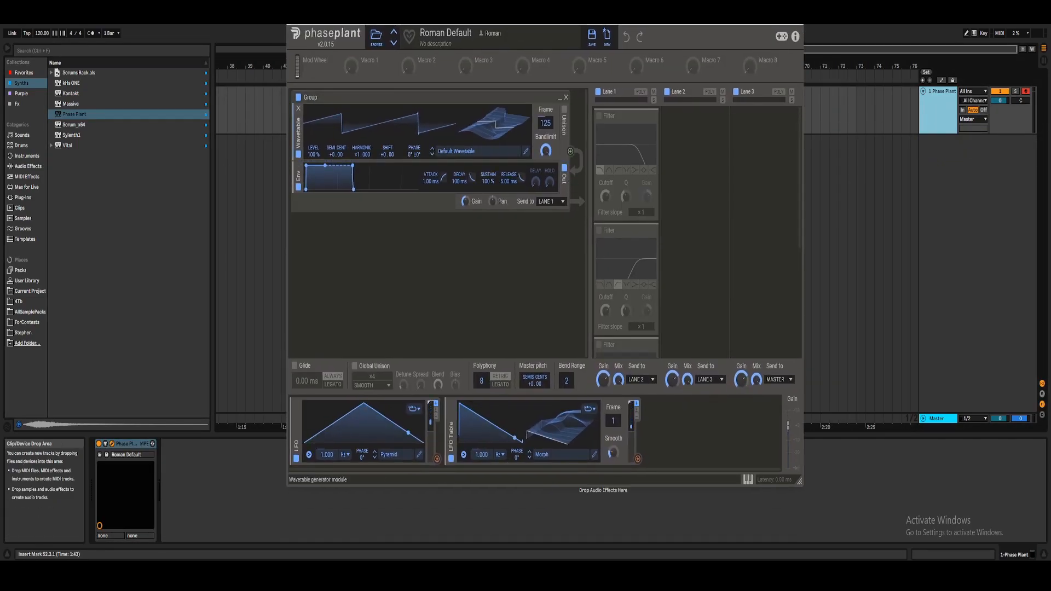
Try modulating the Wavetable generator's phase with the output of a new Analog generator, and remove the Analog generator.
{"action": "left_click", "coordinate": [442, 220]}
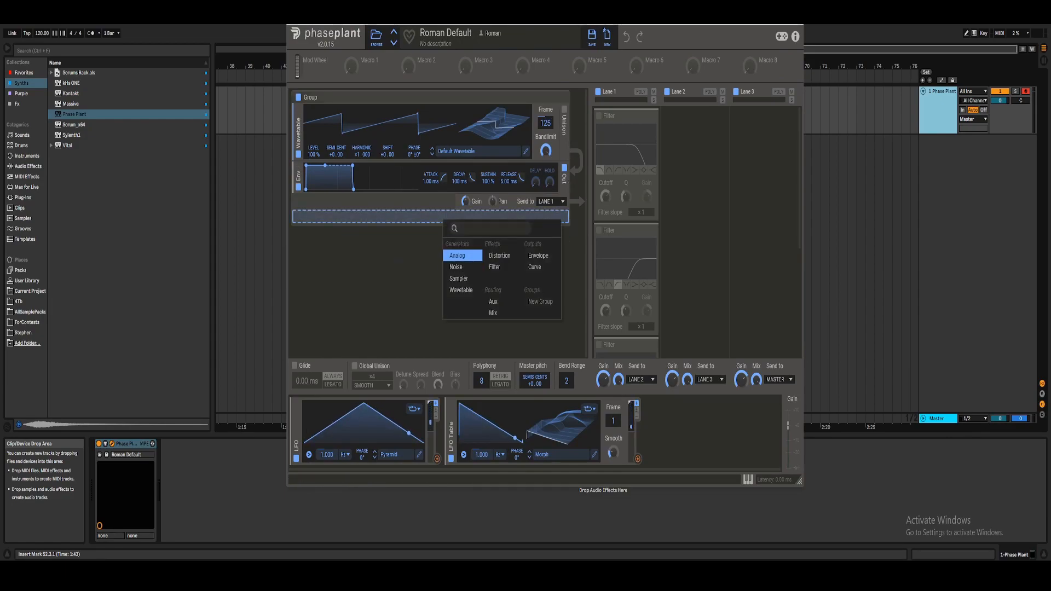
{"action": "left_click", "coordinate": [459, 256]}
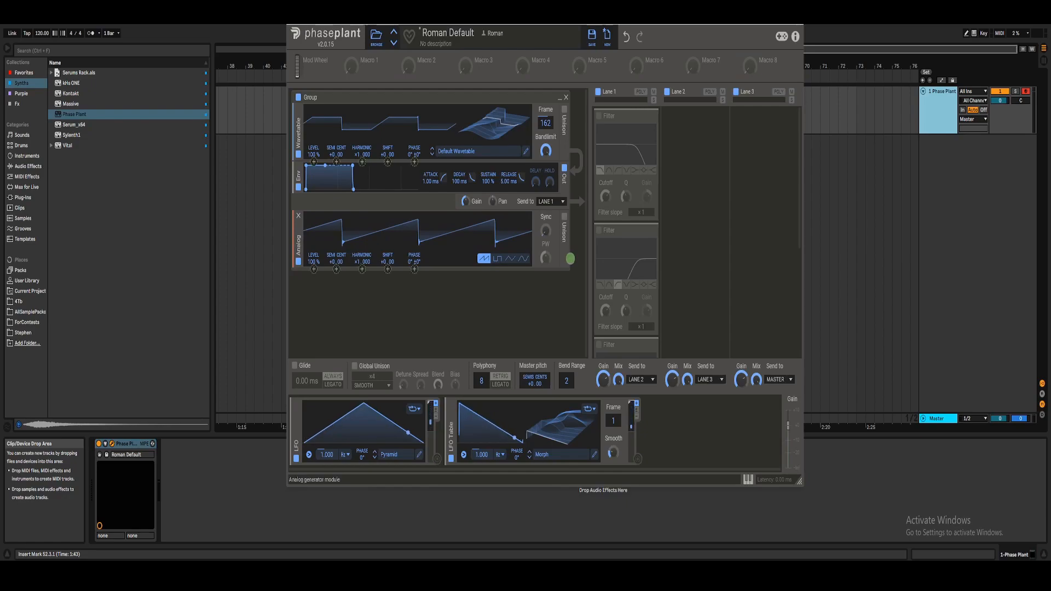
{"action": "left_click_drag", "start_coordinate": [414, 162], "coordinate": [415, 148]}
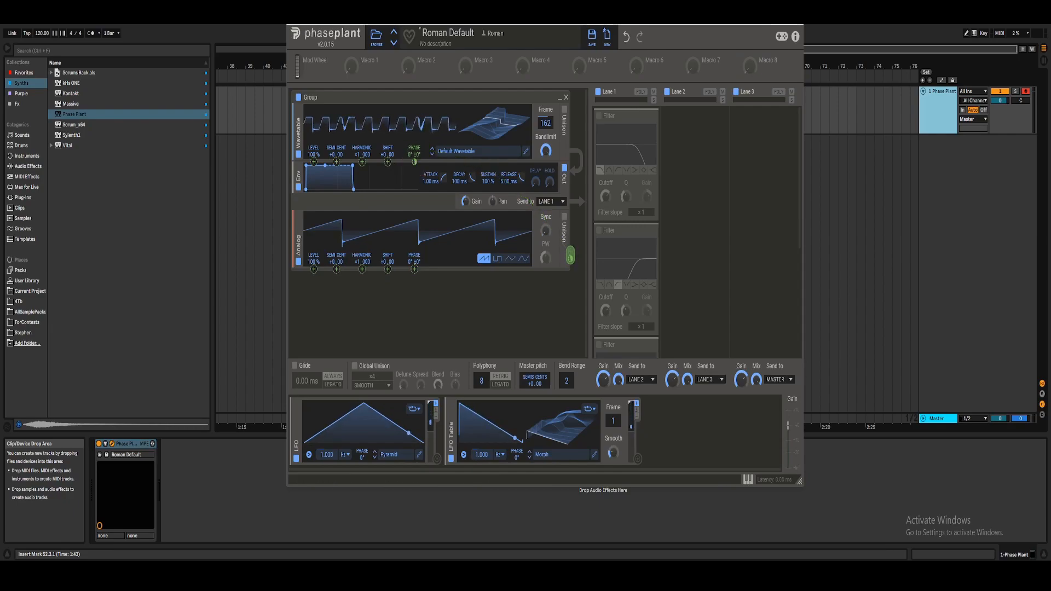
{"action": "left_click_drag", "start_coordinate": [570, 258], "coordinate": [570, 252]}
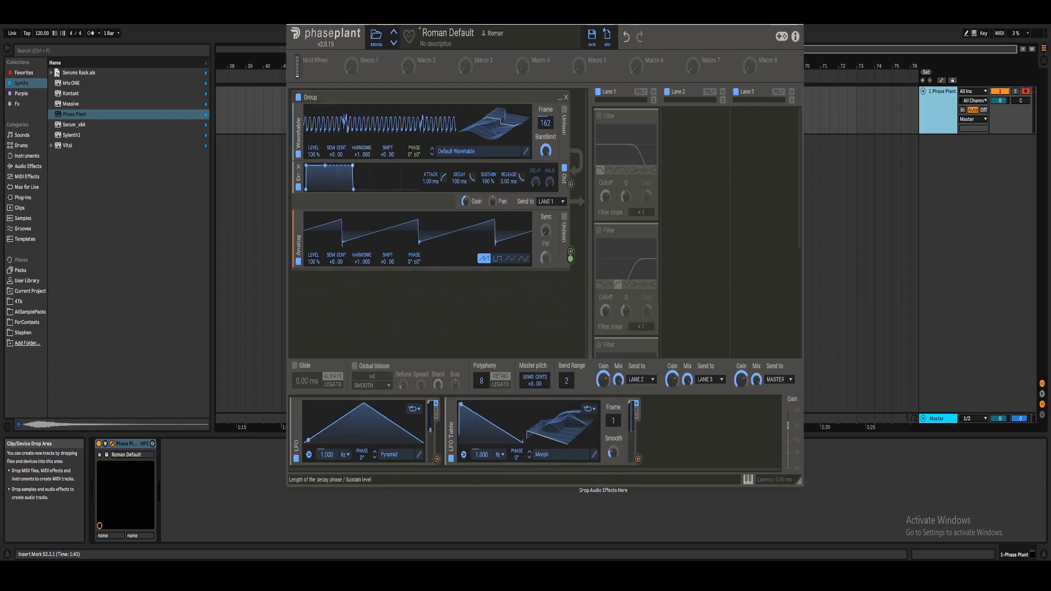
{"action": "left_click", "coordinate": [298, 216]}
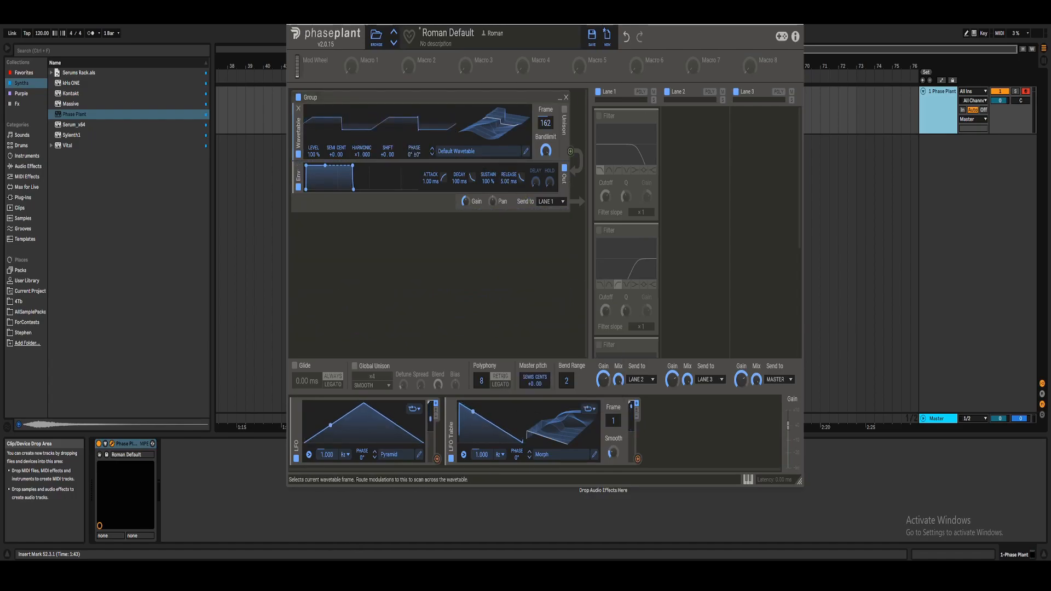
{"action": "left_click", "coordinate": [493, 217]}
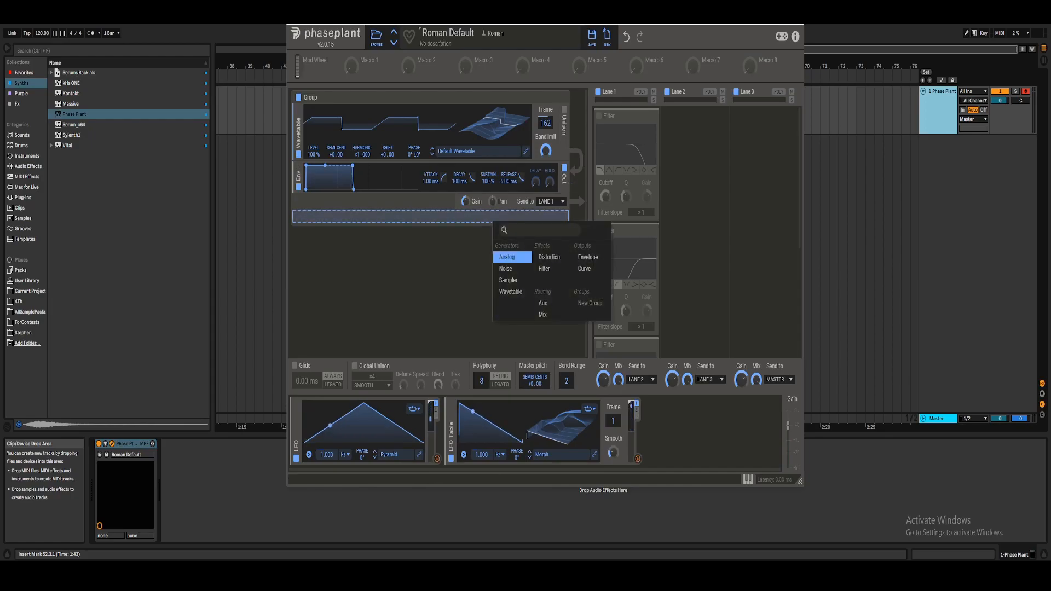
{"action": "left_click", "coordinate": [507, 257]}
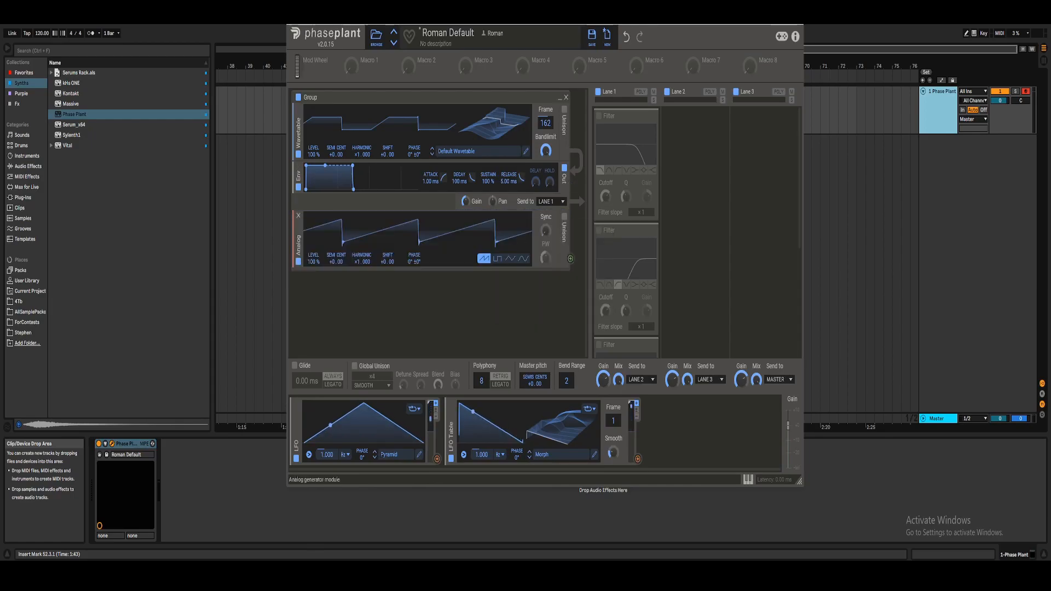
{"action": "left_click", "coordinate": [298, 215]}
Add a second Wavetable generator below the group and route its output to the first Wavetable's phase.
{"action": "left_click", "coordinate": [463, 219]}
{"action": "left_click", "coordinate": [423, 285]}
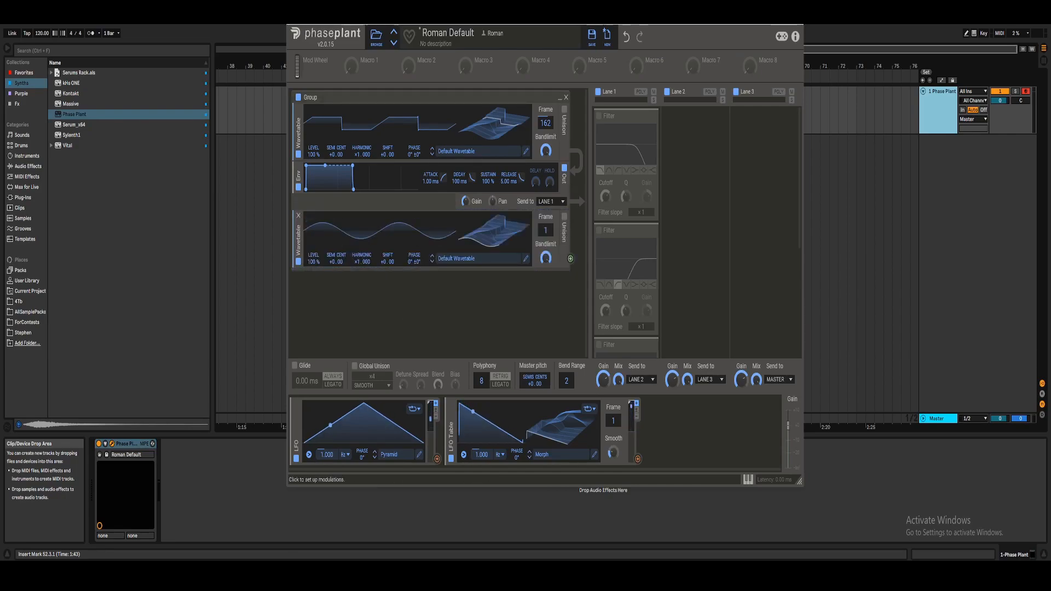
{"action": "left_click", "coordinate": [570, 258]}
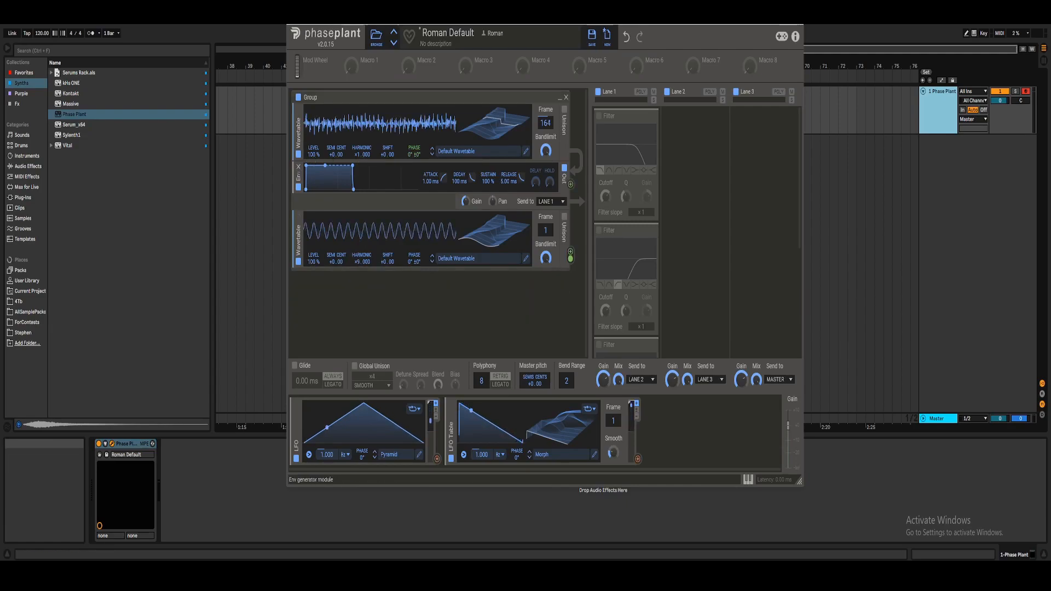
{"action": "left_click_drag", "start_coordinate": [570, 258], "coordinate": [570, 267]}
Insert a four-bar MIDI clip at bar 49 on the Phase Plant track and draw a one-beat C3 note at its start.
{"action": "left_click", "coordinate": [792, 17]}
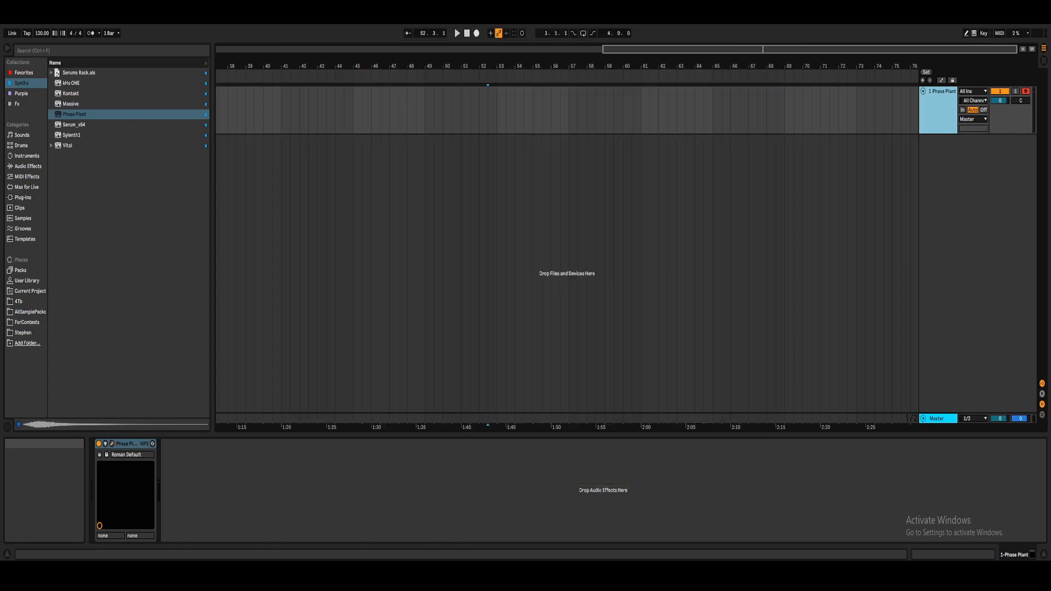
{"action": "double_click", "coordinate": [112, 444]}
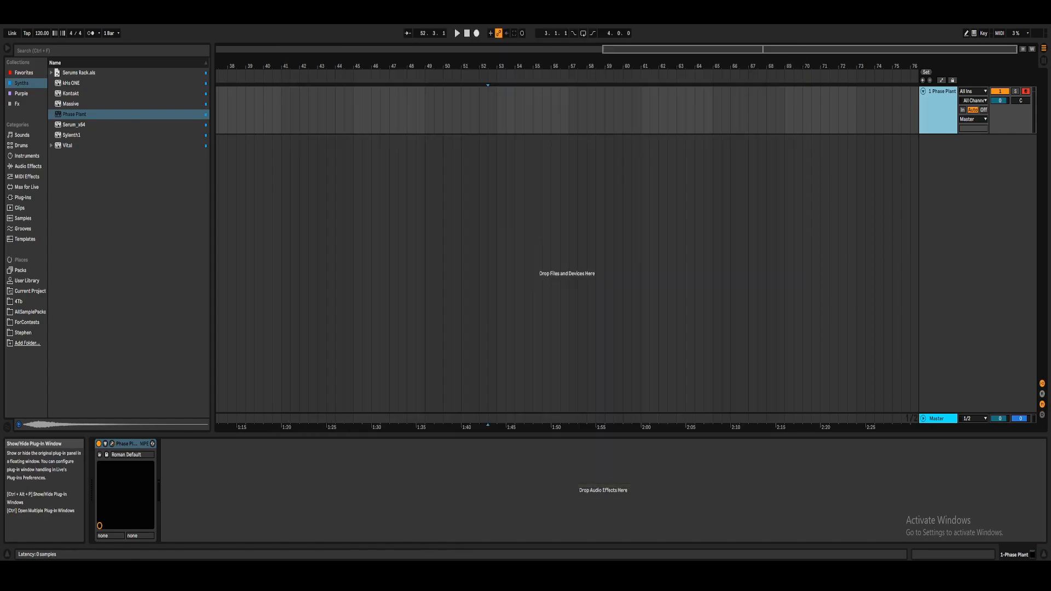
{"action": "left_click_drag", "start_coordinate": [425, 111], "coordinate": [488, 111]}
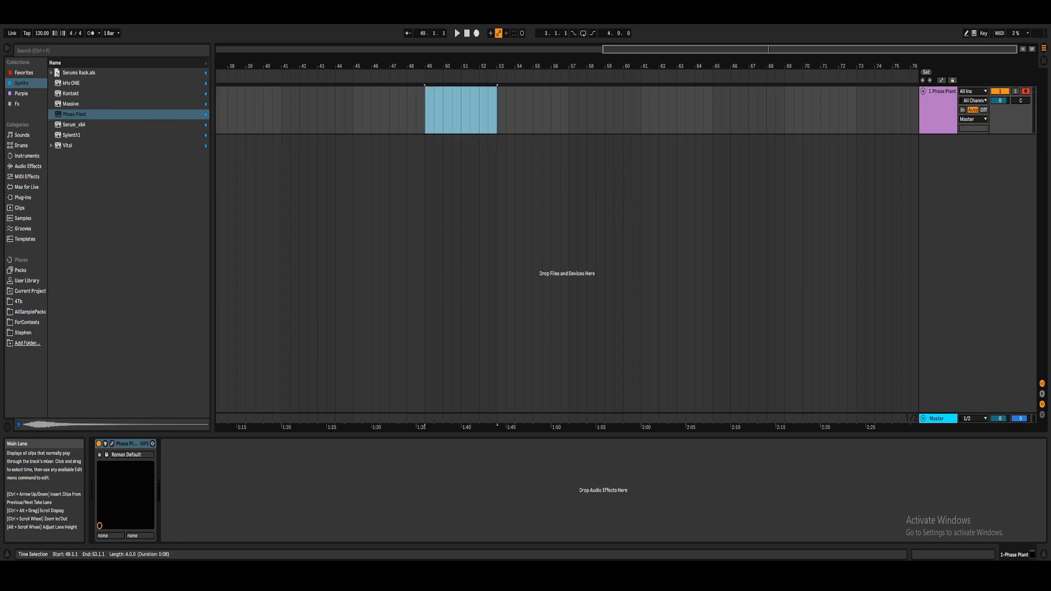
{"action": "key", "text": "ctrl+shift+m"}
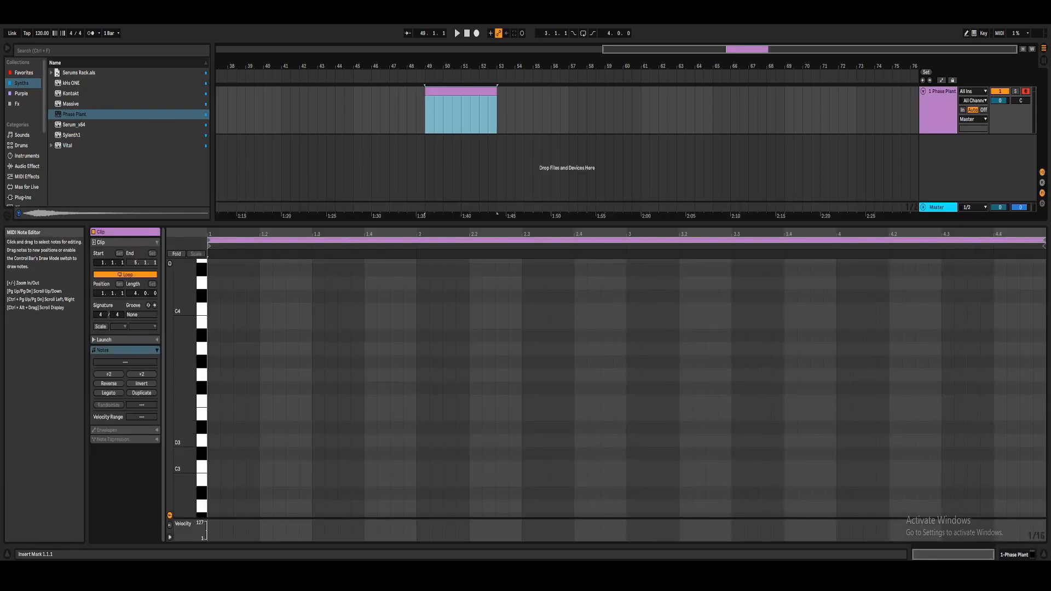
{"action": "mouse_move", "coordinate": [211, 467]}
{"action": "left_mouse_down"}
{"action": "mouse_move", "coordinate": [285, 467]}
{"action": "mouse_move", "coordinate": [259, 467]}
{"action": "left_mouse_up"}
{"action": "key", "text": "space"}
Reopen Phase Plant and set the first Wavetable's frame to 133 and the second Wavetable's harmonic to 9.000.
{"action": "left_click", "coordinate": [939, 104]}
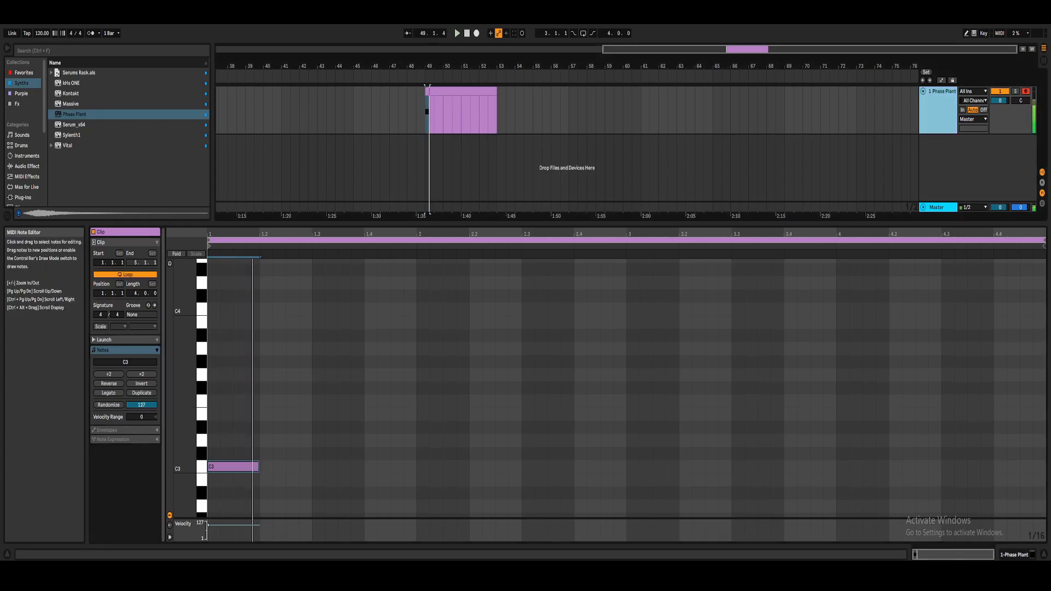
{"action": "key", "text": "shift+Tab"}
{"action": "key", "text": "space"}
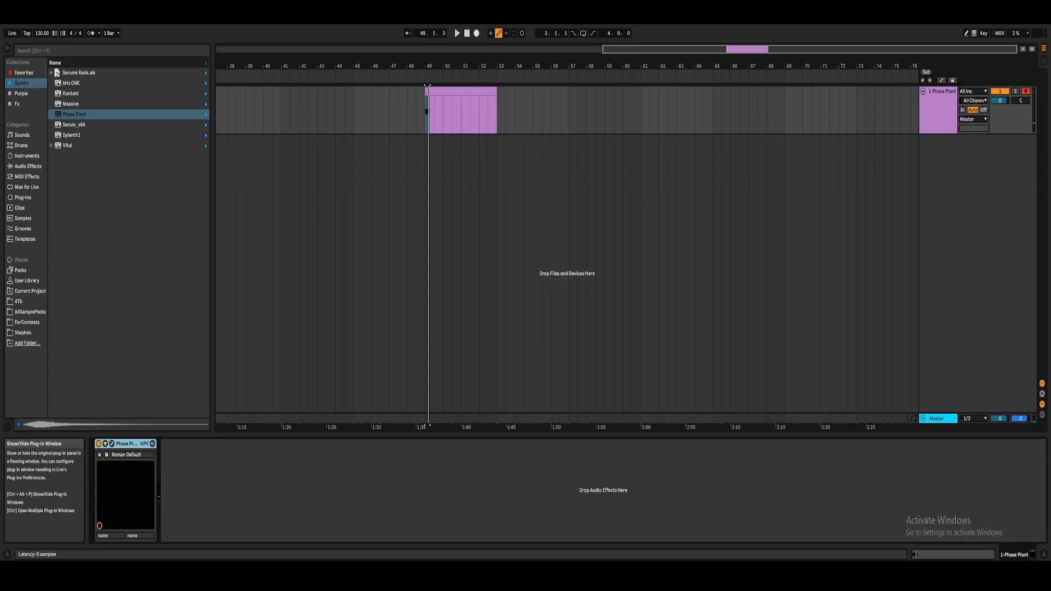
{"action": "left_click", "coordinate": [111, 444]}
{"action": "mouse_move", "coordinate": [545, 123]}
{"action": "left_mouse_down"}
{"action": "mouse_move", "coordinate": [545, 110]}
{"action": "mouse_move", "coordinate": [545, 132]}
{"action": "left_mouse_up"}
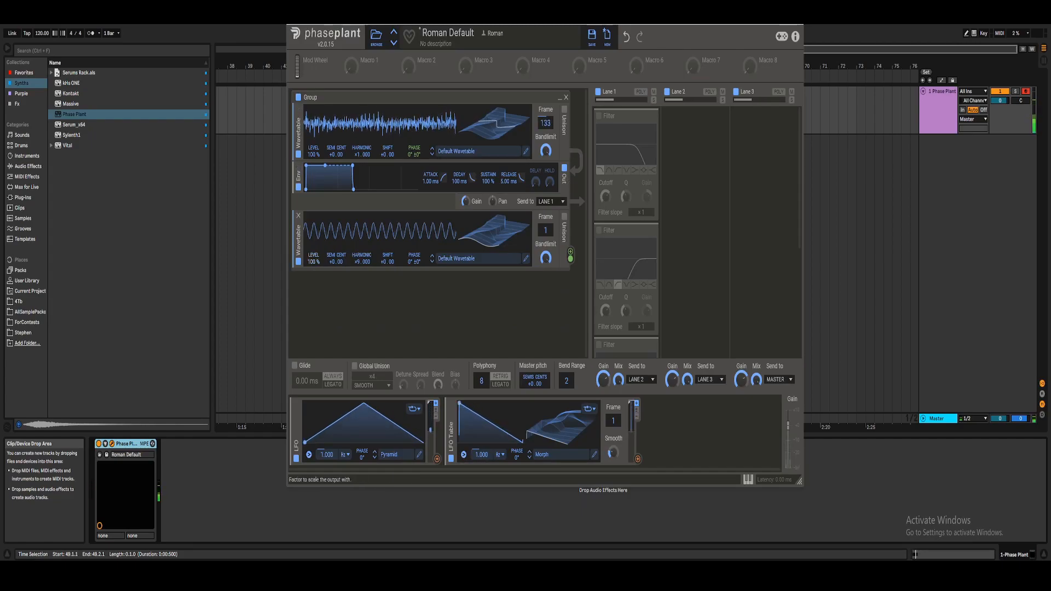
Duplicate the second Wavetable generator and route the copy's output to the second Wavetable's phase.
{"action": "key", "text": "ctrl+d"}
{"action": "left_click", "coordinate": [570, 317]}
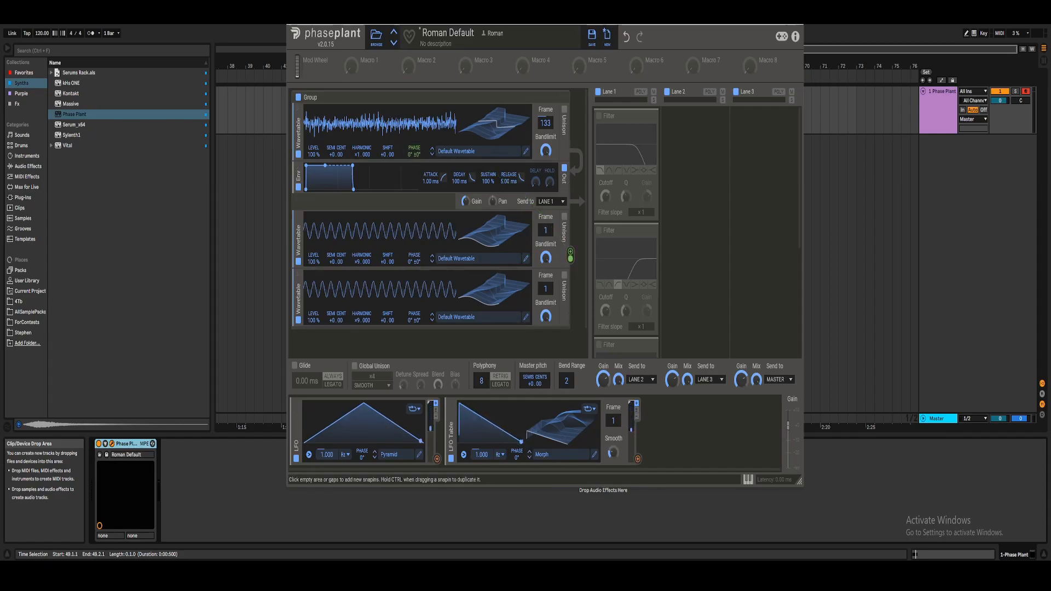
{"action": "mouse_move", "coordinate": [570, 316]}
{"action": "left_mouse_down"}
{"action": "mouse_move", "coordinate": [415, 257]}
{"action": "mouse_move", "coordinate": [414, 247]}
{"action": "mouse_move", "coordinate": [414, 264]}
{"action": "mouse_move", "coordinate": [415, 213]}
{"action": "left_mouse_up"}
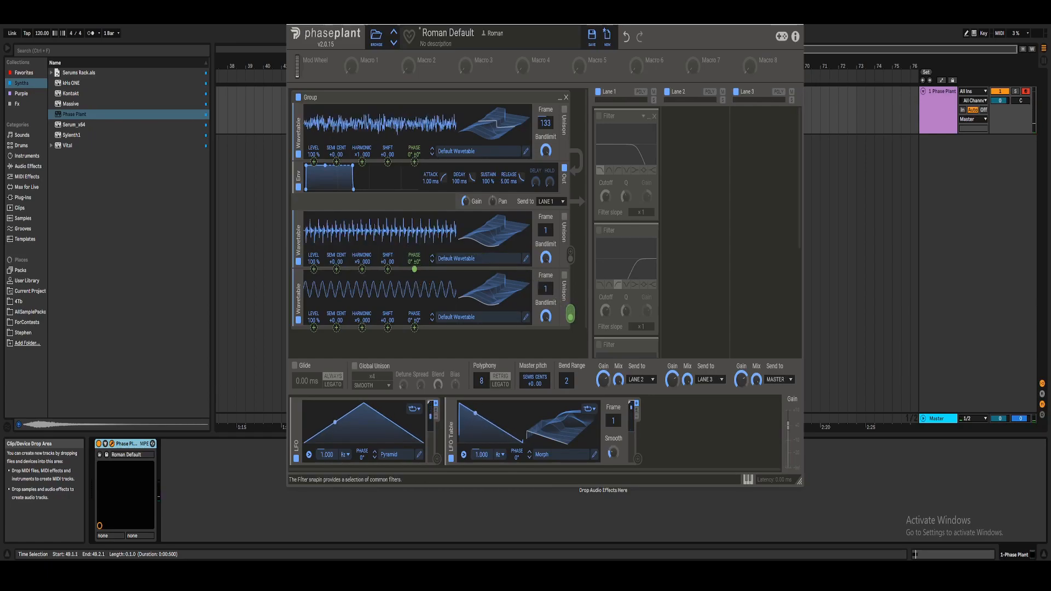
Delete all the Filter effects from Lane 1.
{"action": "left_click", "coordinate": [654, 116]}
{"action": "left_click", "coordinate": [654, 116]}
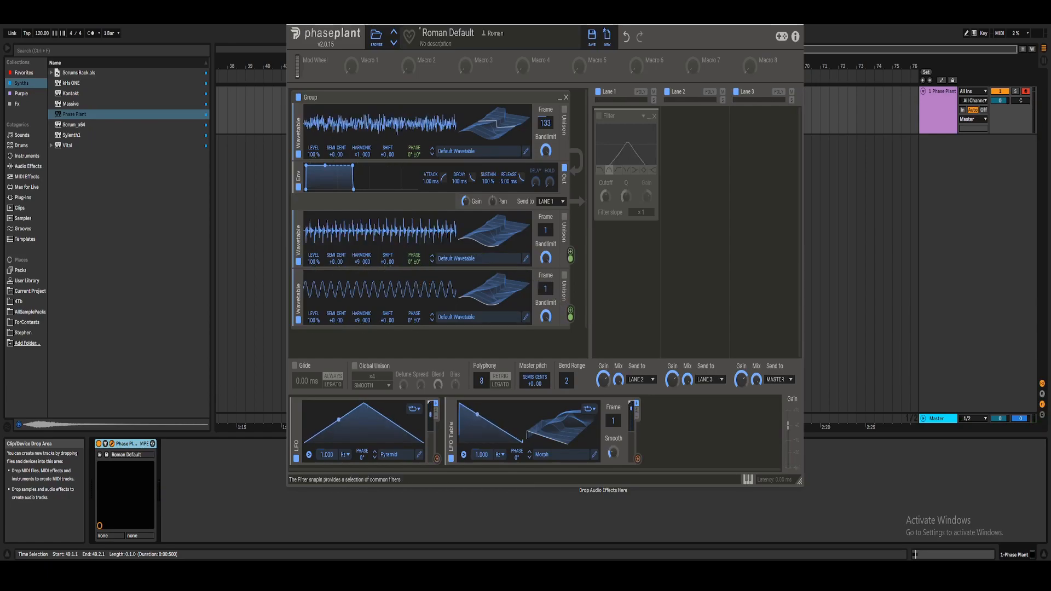
{"action": "left_click", "coordinate": [654, 116]}
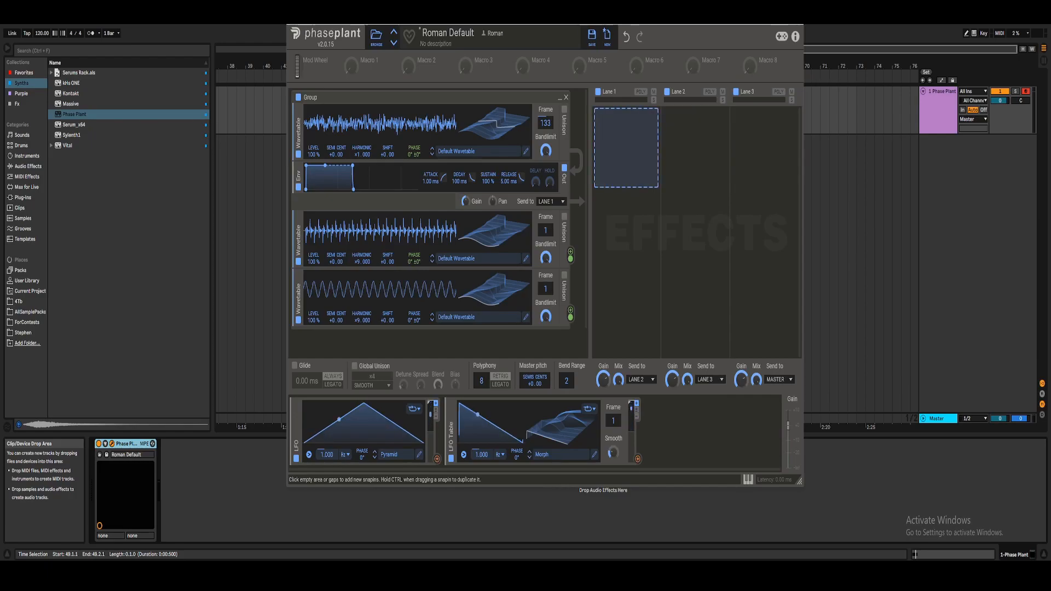
{"action": "left_click", "coordinate": [765, 138]}
{"action": "left_click", "coordinate": [627, 123]}
{"action": "left_click", "coordinate": [627, 124]}
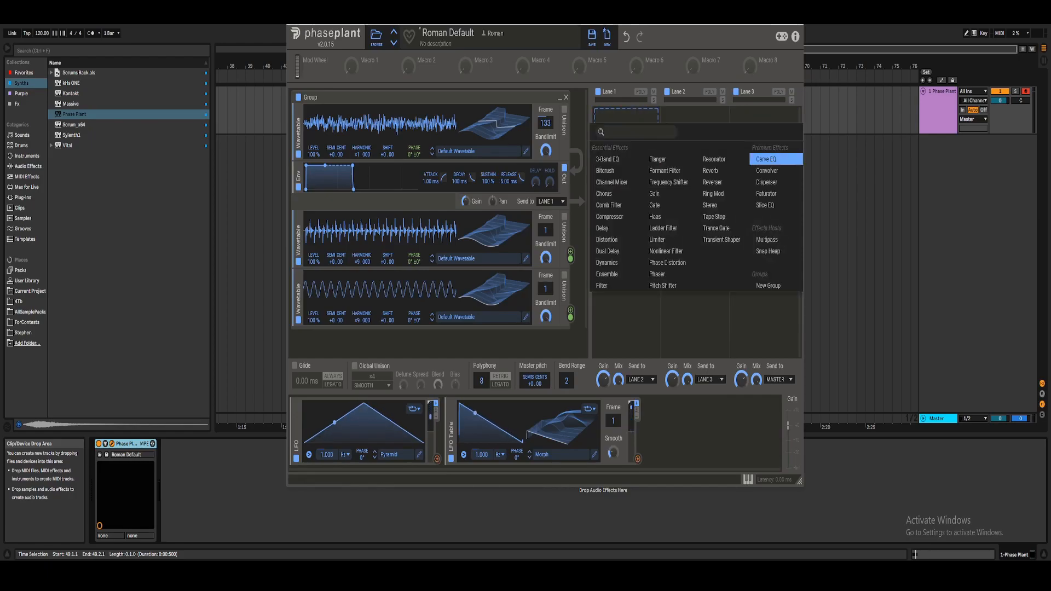
{"action": "left_click", "coordinate": [629, 117]}
{"action": "left_click", "coordinate": [628, 144]}
{"action": "left_click", "coordinate": [624, 131]}
{"action": "left_click", "coordinate": [625, 121]}
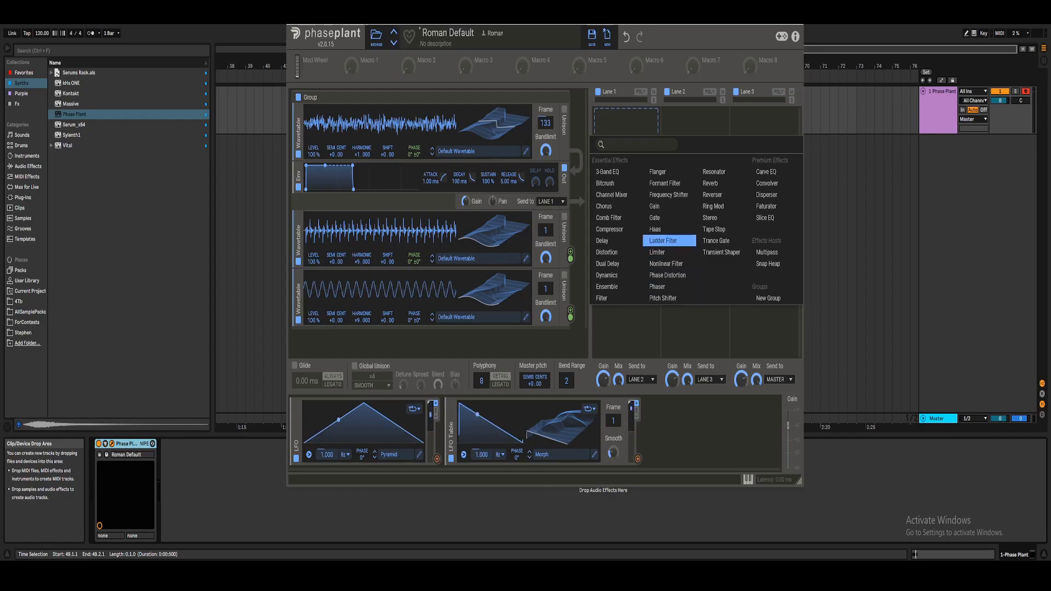
{"action": "left_click", "coordinate": [669, 195]}
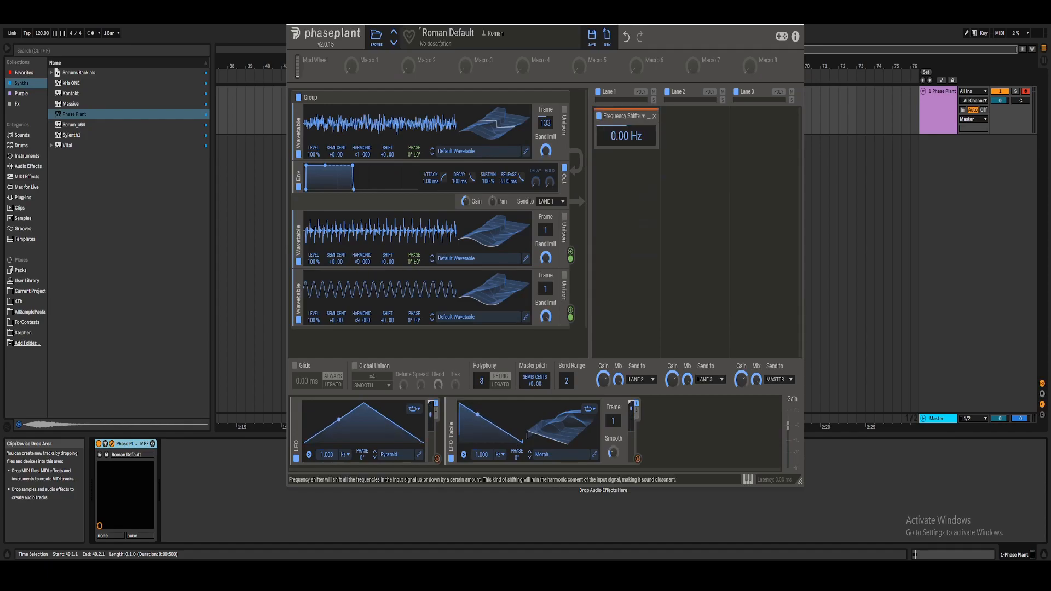
{"action": "left_click", "coordinate": [654, 114]}
Remove the Frequency Shifter from Lane 1 and hide the Phase Plant window.
{"action": "left_click", "coordinate": [640, 123]}
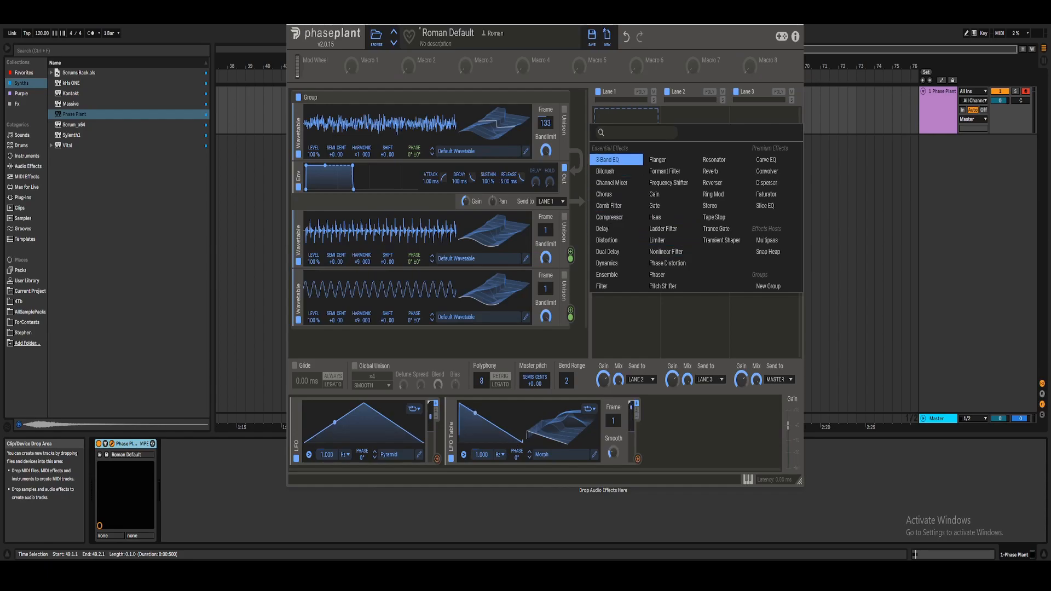
{"action": "left_click", "coordinate": [625, 119]}
{"action": "left_click", "coordinate": [626, 120]}
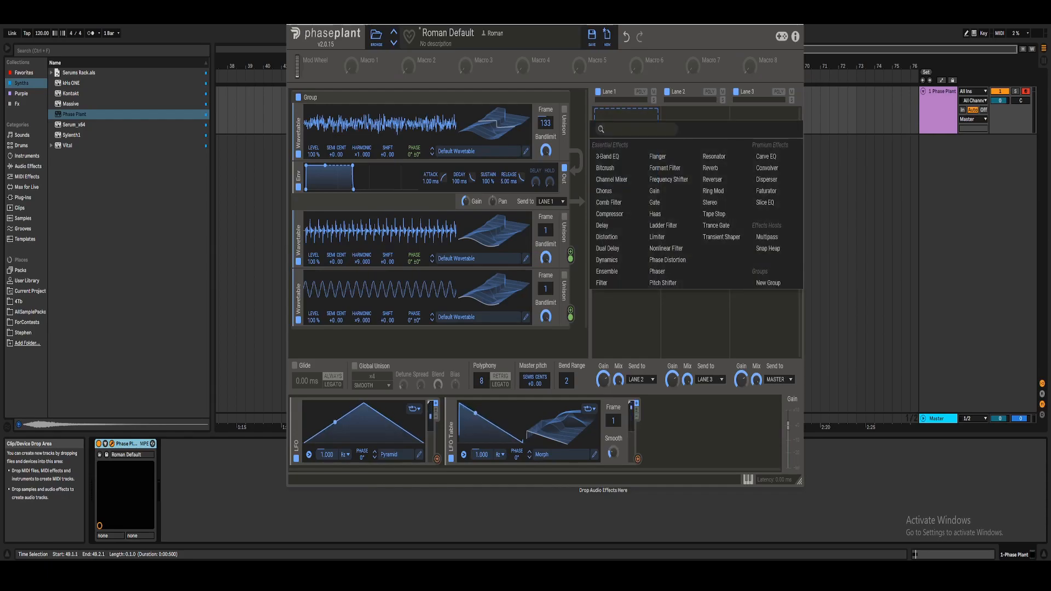
{"action": "left_click", "coordinate": [626, 116]}
{"action": "key", "text": "ctrl+alt+p"}
Play the MIDI clip from bar 49, then delete everything in it from 49.1.3 onward, keeping only the first half beat.
{"action": "left_click", "coordinate": [461, 91]}
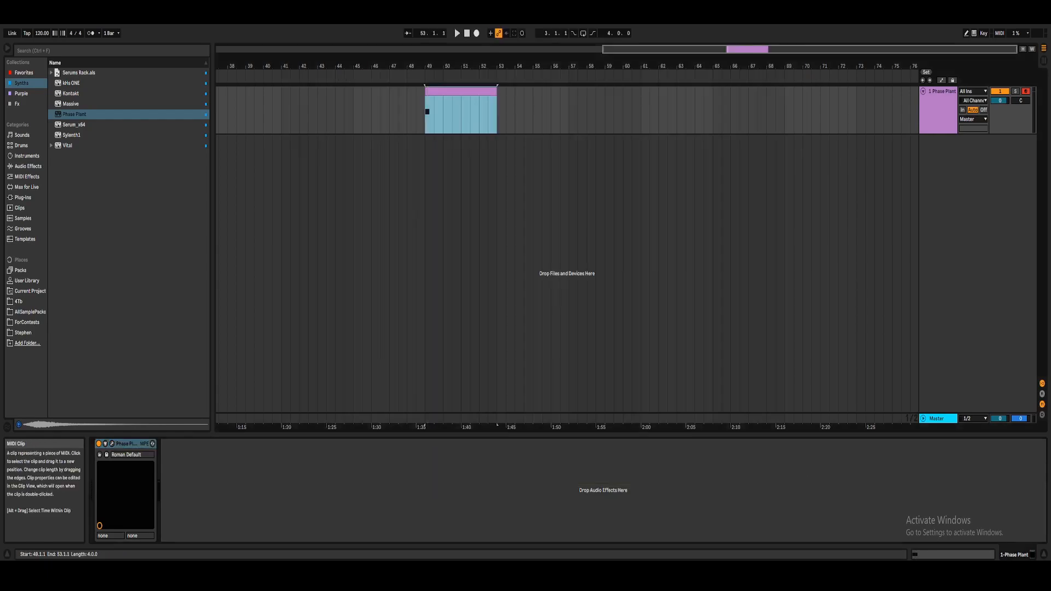
{"action": "left_click", "coordinate": [952, 555]}
{"action": "key", "text": "space"}
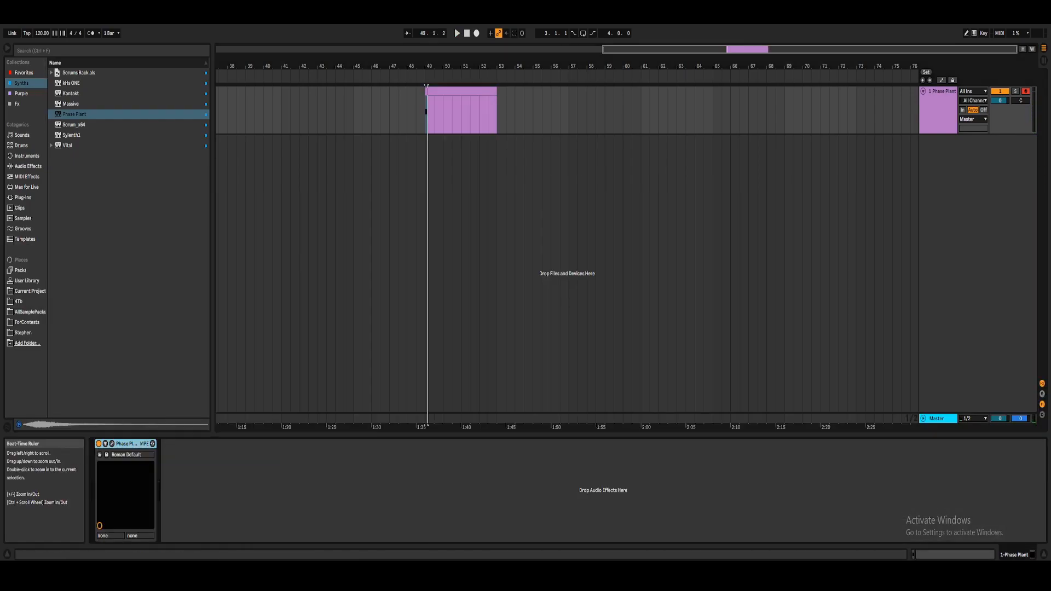
{"action": "left_click_drag", "start_coordinate": [435, 66], "coordinate": [408, 117]}
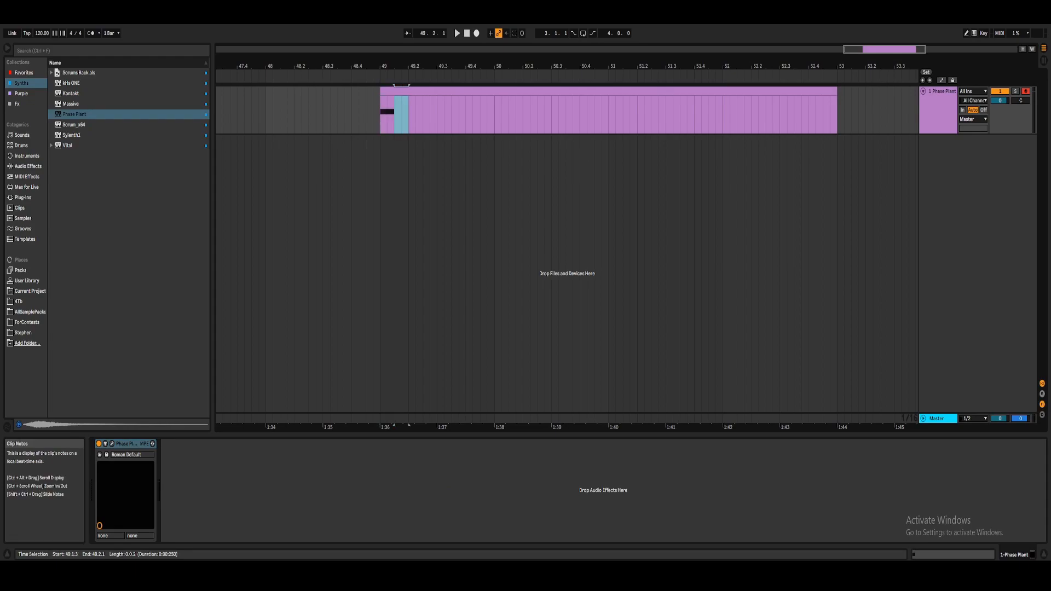
{"action": "key", "text": "Delete"}
{"action": "left_click", "coordinate": [421, 92]}
{"action": "key", "text": "Delete"}
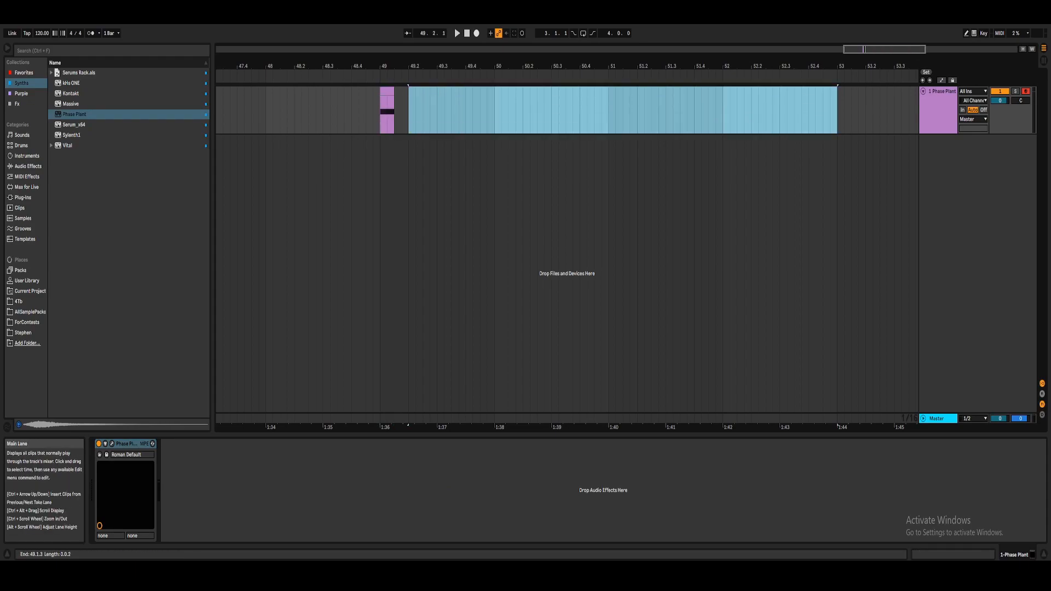
{"action": "left_click", "coordinate": [388, 91]}
Add the Reverb audio effect after Phase Plant on the track.
{"action": "left_click", "coordinate": [28, 167]}
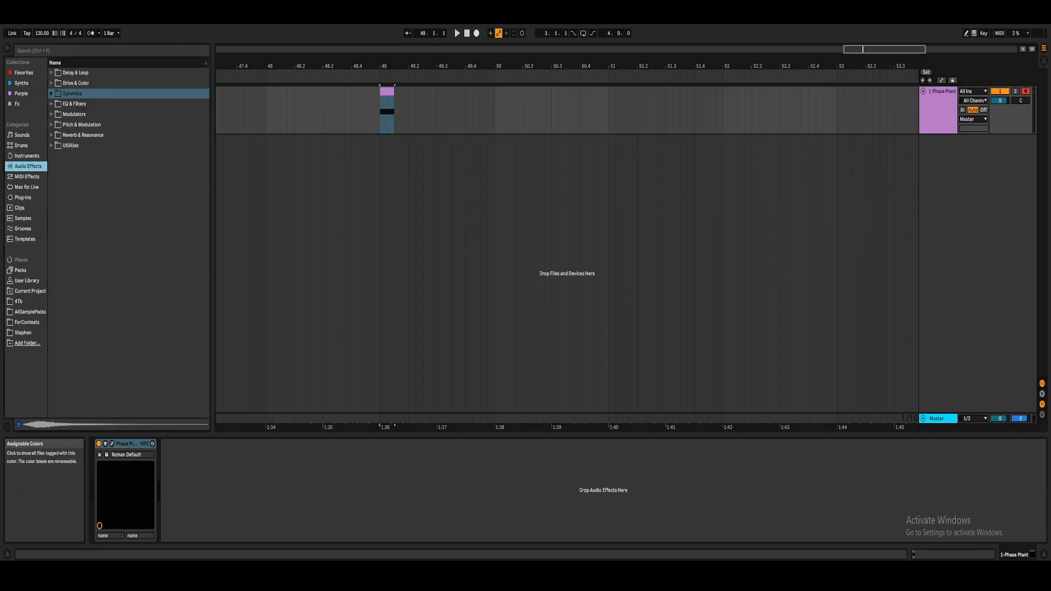
{"action": "left_click", "coordinate": [22, 93]}
{"action": "left_click", "coordinate": [18, 104]}
{"action": "left_click", "coordinate": [22, 94]}
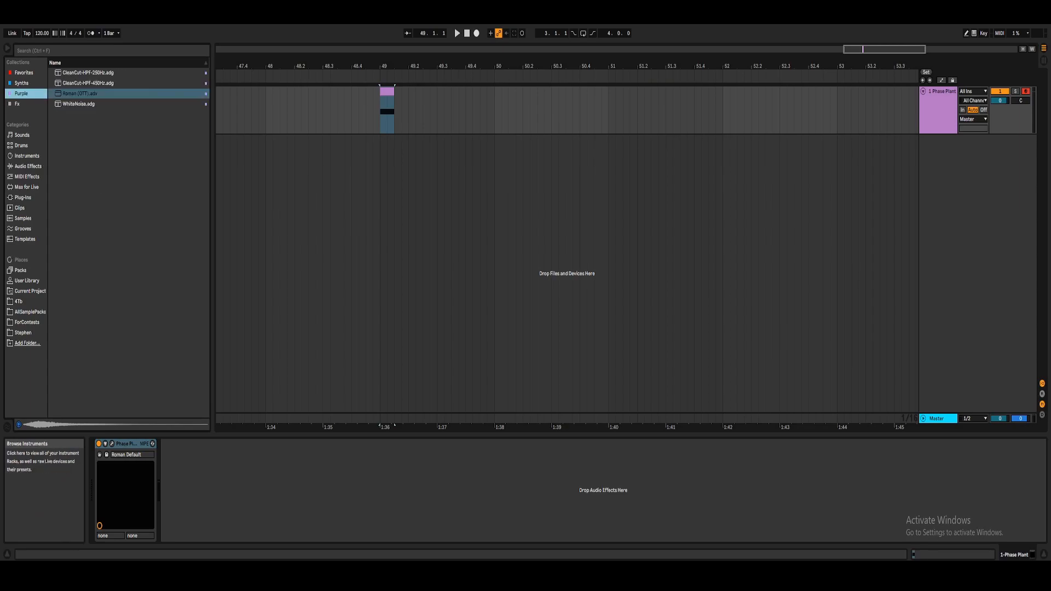
{"action": "left_click", "coordinate": [27, 166]}
{"action": "left_click", "coordinate": [51, 135]}
{"action": "double_click", "coordinate": [74, 197]}
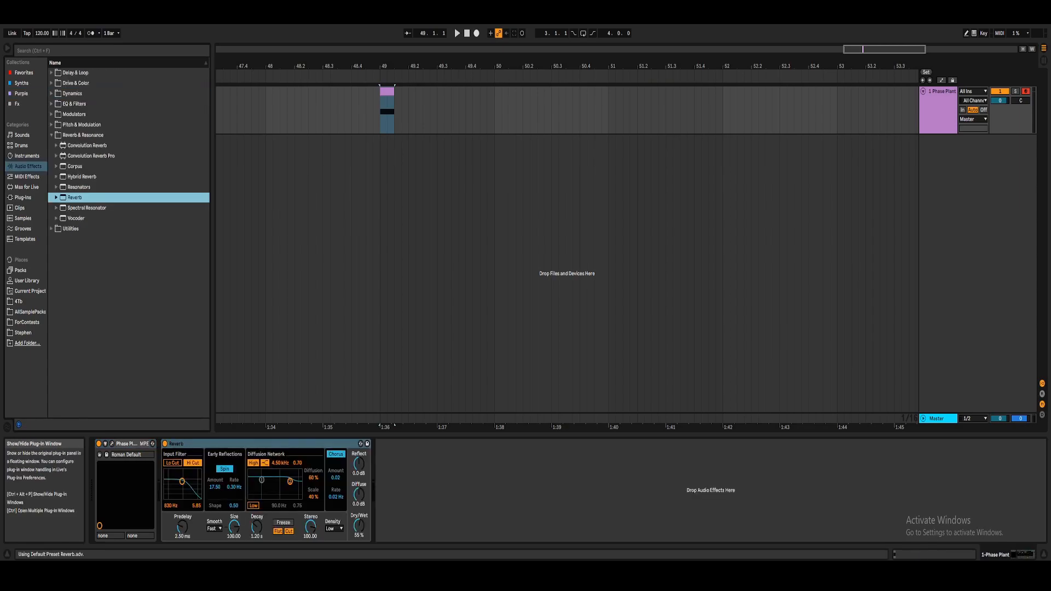
Audition the clip and enable the Reverb's input low cut, with the input filter at 3.76 kHz.
{"action": "key", "text": "space"}
{"action": "key", "text": "space"}
{"action": "key", "text": "space"}
{"action": "key", "text": "space"}
{"action": "left_click", "coordinate": [172, 463]}
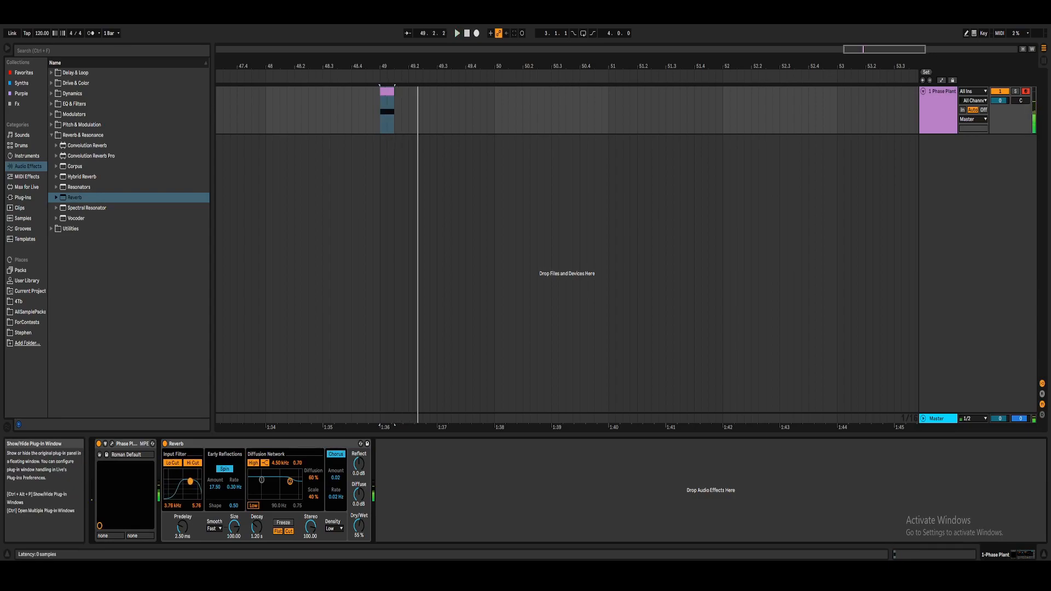
Reopen Phase Plant and set the Wavetable group's envelope to 270 ms decay and 0% sustain.
{"action": "left_click", "coordinate": [111, 443]}
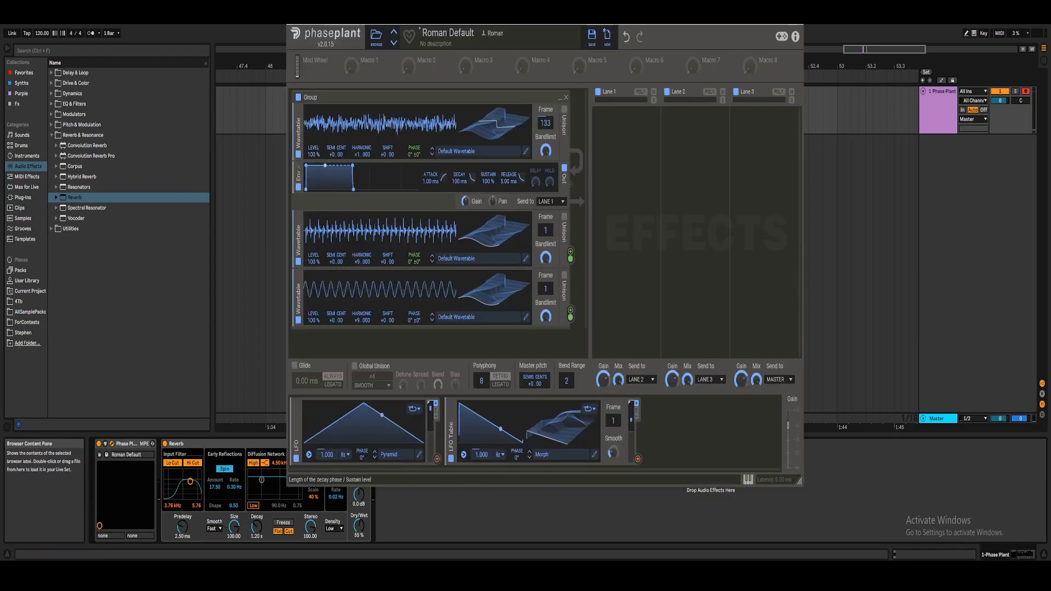
{"action": "left_click_drag", "start_coordinate": [325, 165], "coordinate": [342, 190]}
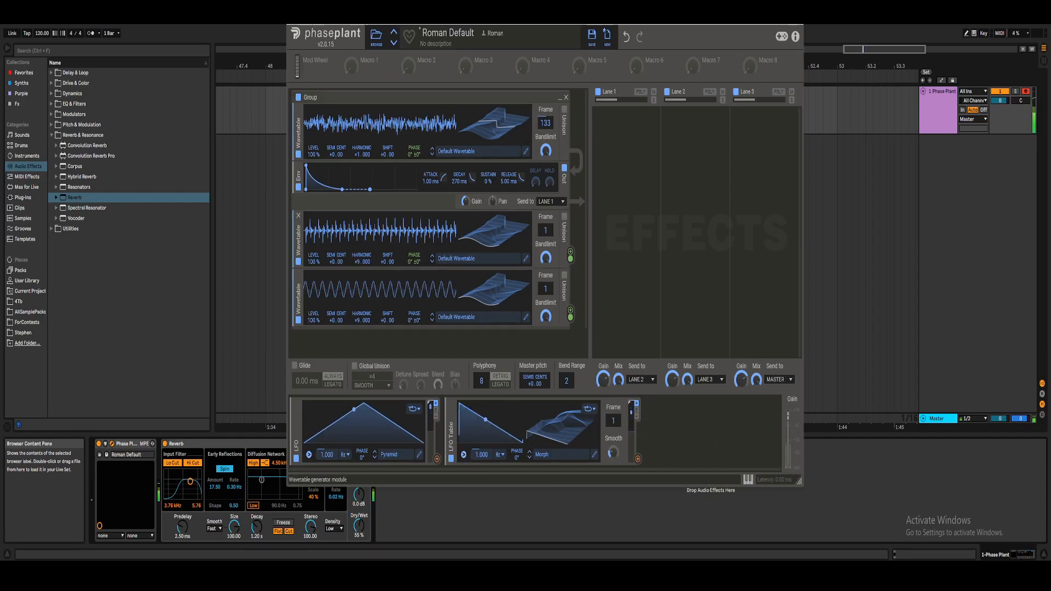
Add an EQ Eight after the Reverb from the EQ & Filters effects.
{"action": "key", "text": "Left"}
{"action": "key", "text": "Up"}
{"action": "key", "text": "Up"}
{"action": "key", "text": "Up"}
{"action": "key", "text": "Right"}
{"action": "key", "text": "Down"}
{"action": "key", "text": "Down"}
{"action": "key", "text": "Down"}
{"action": "key", "text": "Return"}
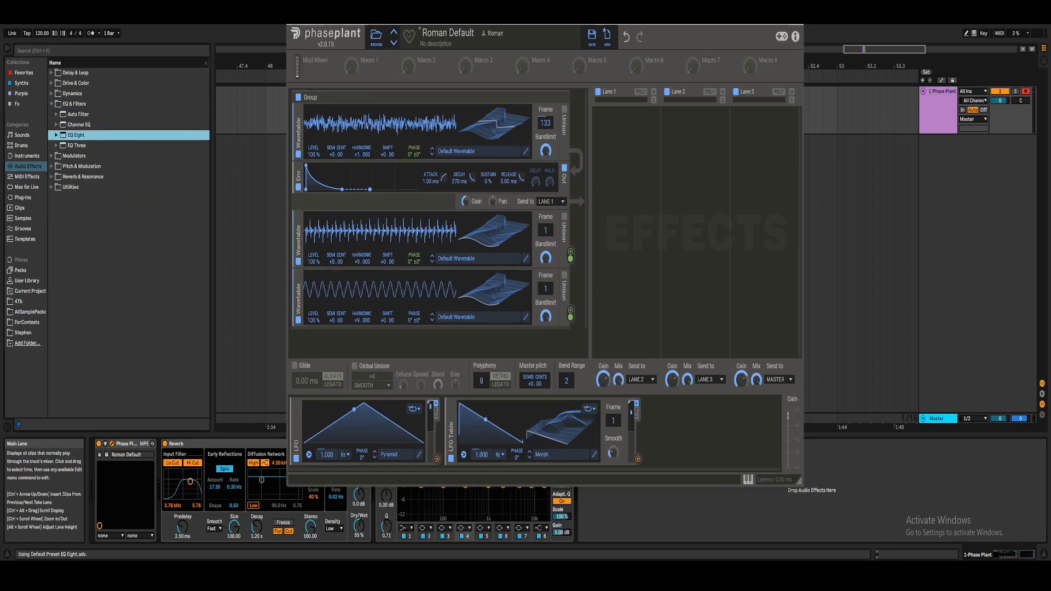
Make EQ Eight's first band a low cut, raise its frequency while auditioning the clip and set its Q to 0.63.
{"action": "left_click", "coordinate": [794, 18]}
{"action": "left_click", "coordinate": [403, 528]}
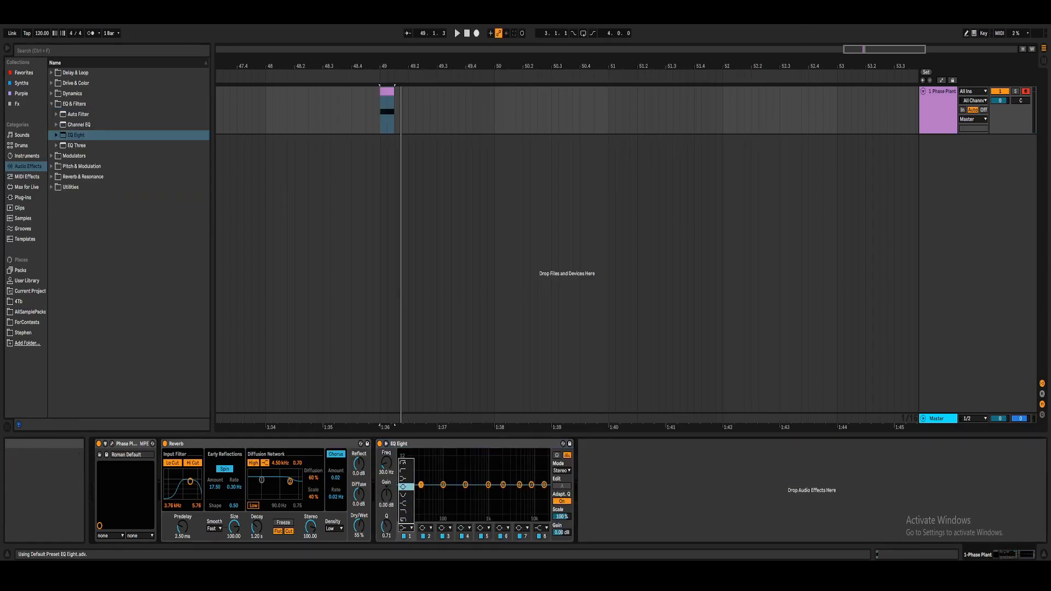
{"action": "left_click", "coordinate": [406, 470]}
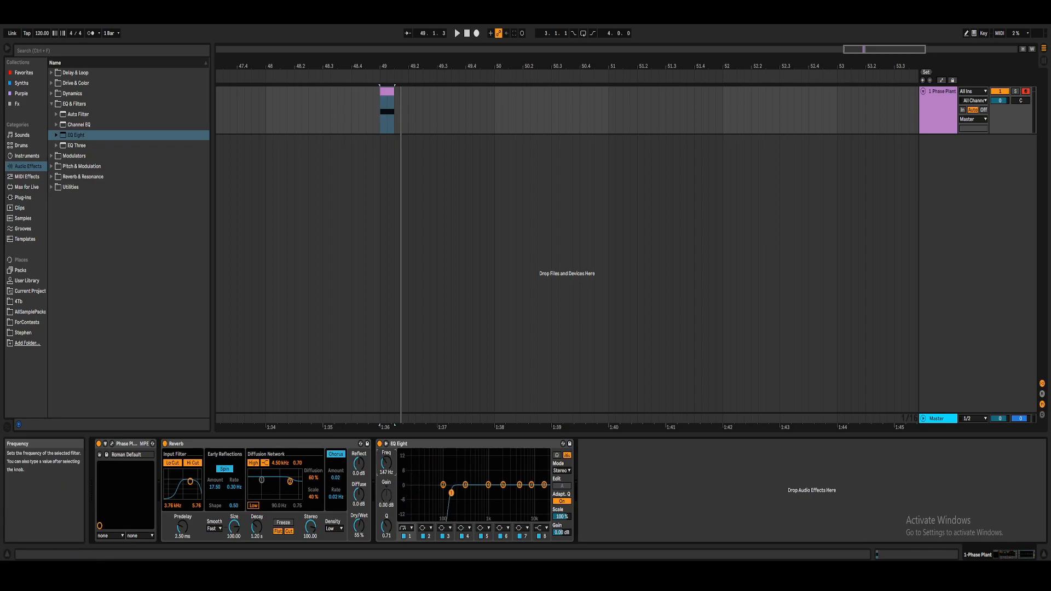
{"action": "key", "text": "space"}
{"action": "key", "text": "space"}
{"action": "key", "text": "space"}
{"action": "left_click_drag", "start_coordinate": [386, 463], "coordinate": [386, 486]}
{"action": "key", "text": "space"}
{"action": "key", "text": "space"}
{"action": "key", "text": "space"}
{"action": "key", "text": "space"}
{"action": "key", "text": "space"}
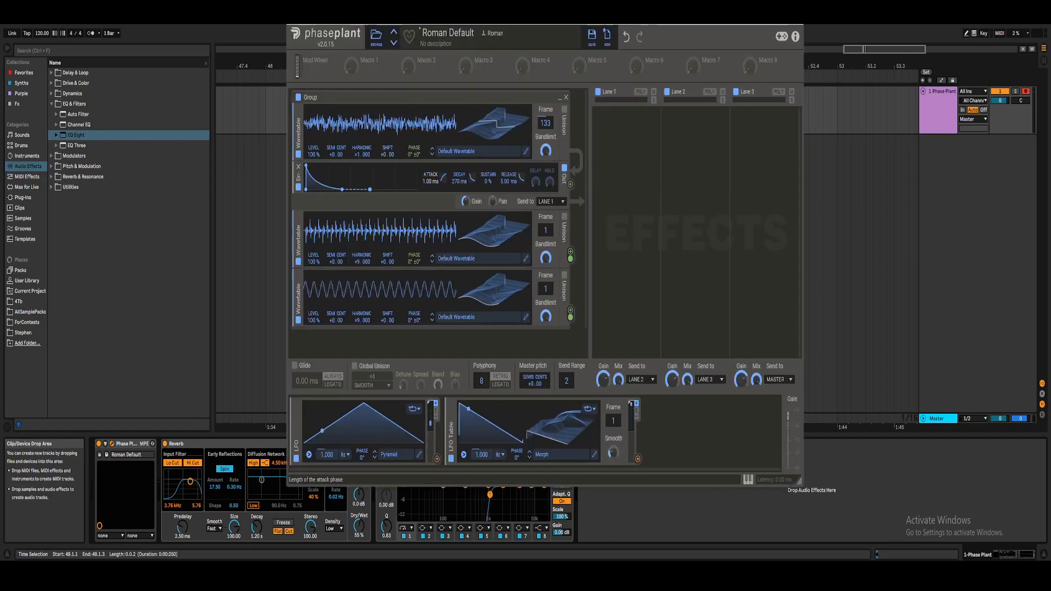
Set the Wavetable group's envelope to 28.2 ms attack and 341 ms decay, and collapse the group.
{"action": "left_click_drag", "start_coordinate": [459, 181], "coordinate": [430, 179]}
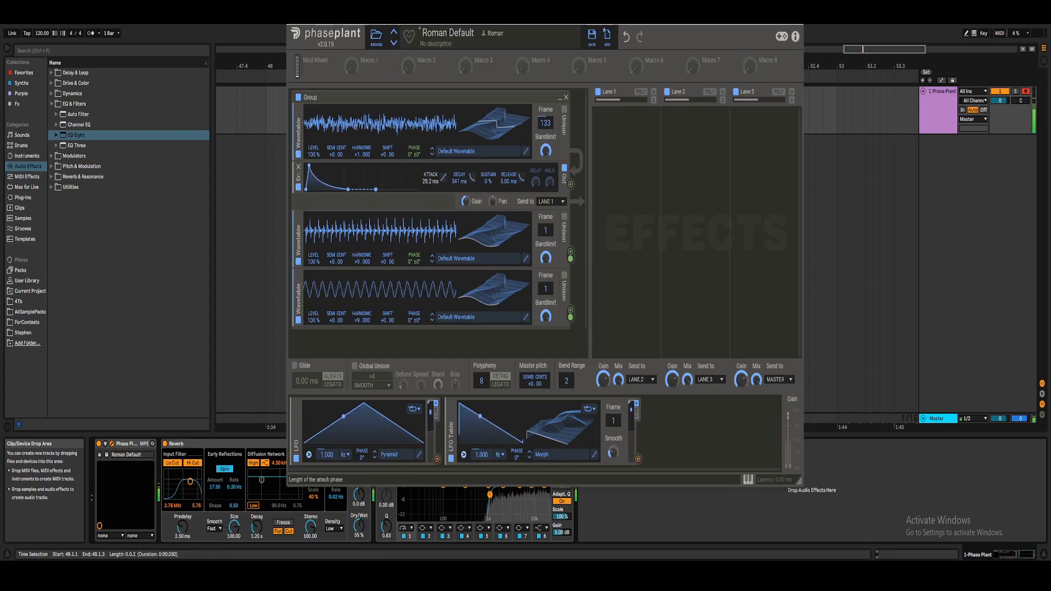
{"action": "left_click", "coordinate": [560, 98]}
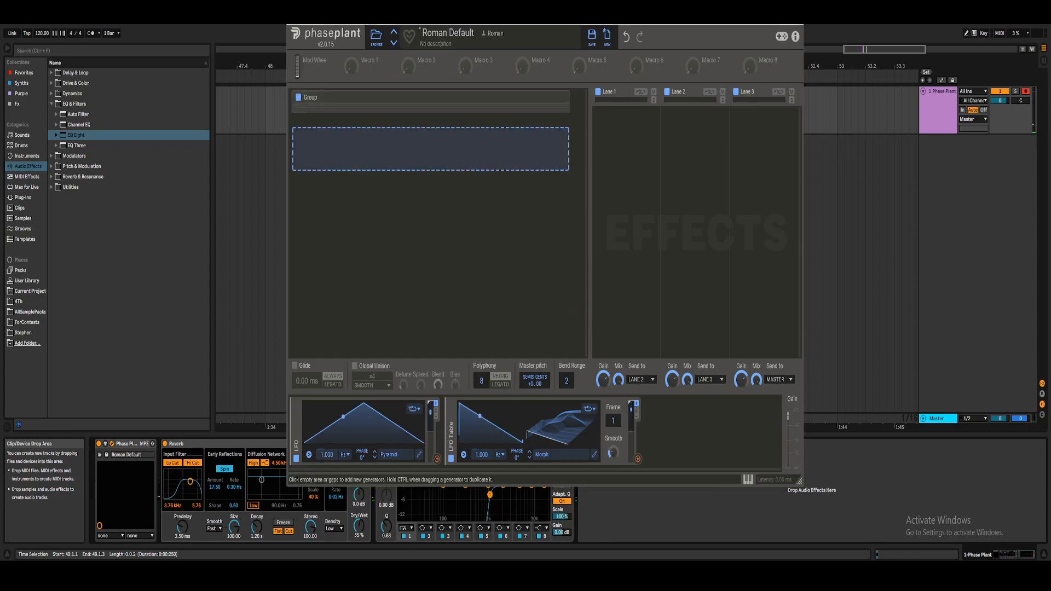
Add an Analog generator in a new group with harmonic 2.000 and an envelope of 0.00 ms attack, 66.7 ms decay and 0% sustain.
{"action": "left_click", "coordinate": [539, 138]}
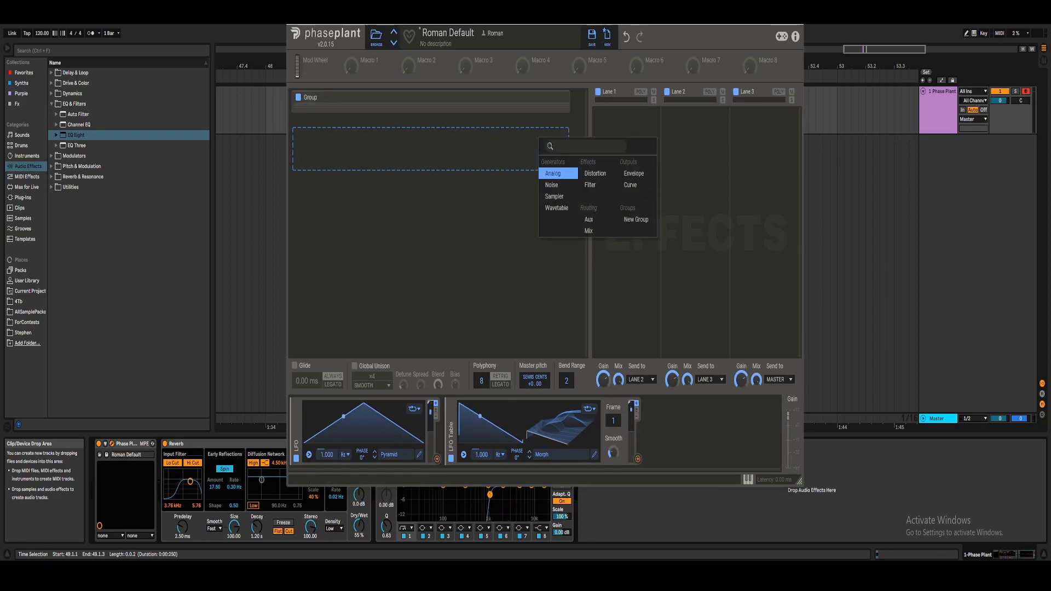
{"action": "left_click", "coordinate": [553, 174]}
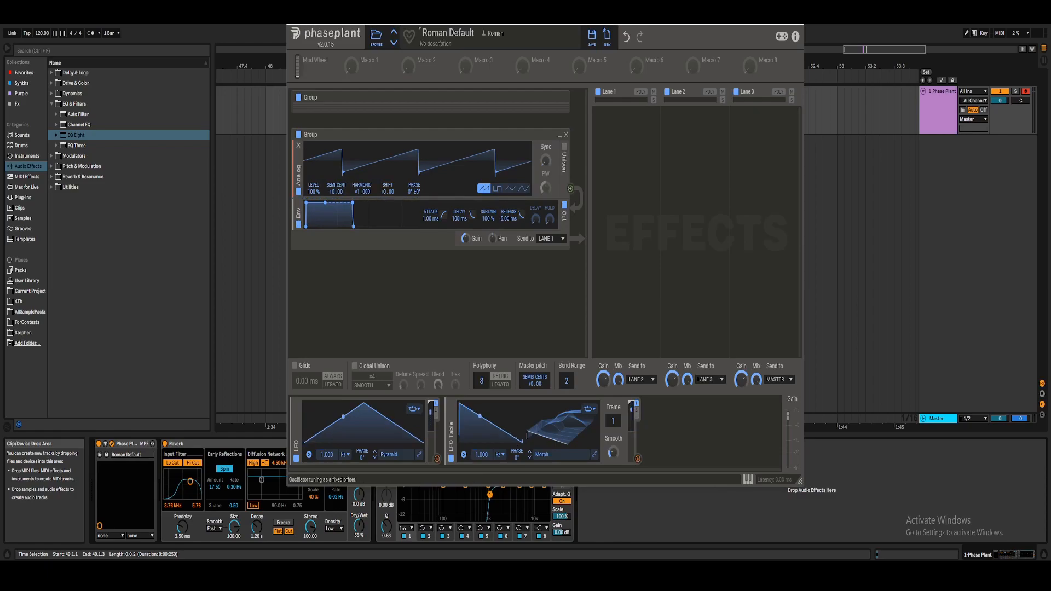
{"action": "mouse_move", "coordinate": [359, 192]}
{"action": "left_mouse_down"}
{"action": "mouse_move", "coordinate": [358, 172]}
{"action": "mouse_move", "coordinate": [358, 185]}
{"action": "left_mouse_up"}
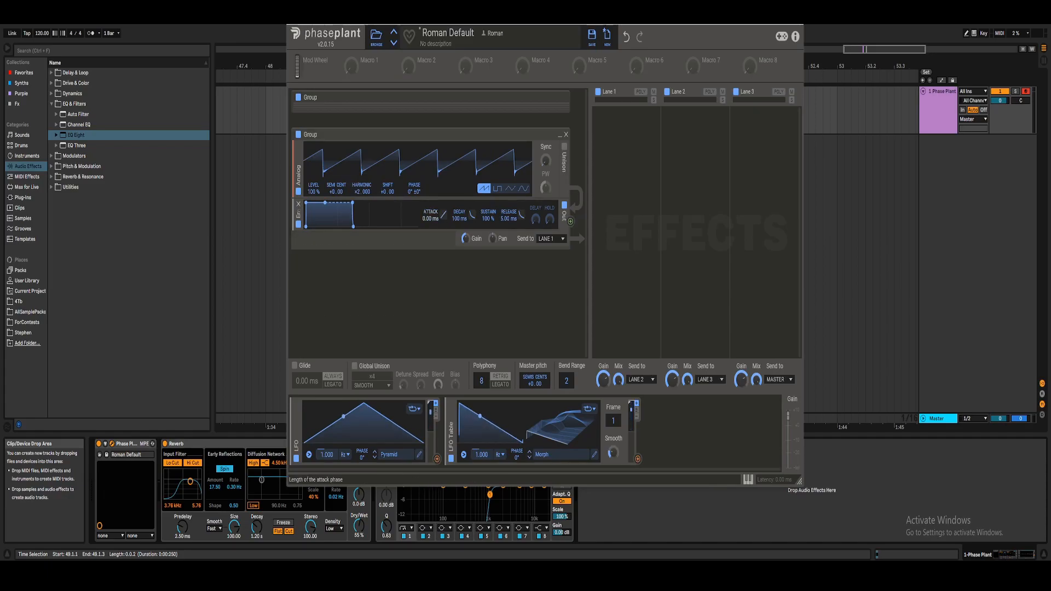
{"action": "left_click_drag", "start_coordinate": [459, 219], "coordinate": [459, 247]}
{"action": "left_click_drag", "start_coordinate": [327, 203], "coordinate": [321, 226]}
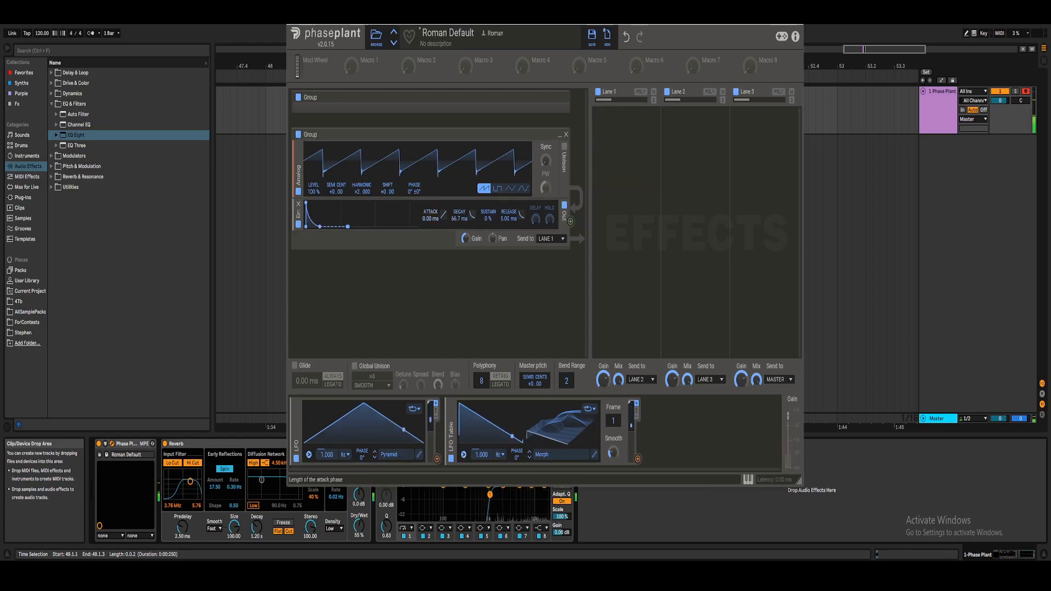
Set the Analog's harmonic to 5.958 and its envelope to 0.60 ms attack and 37.9 ms decay, and lower the group's output gain.
{"action": "left_click_drag", "start_coordinate": [362, 192], "coordinate": [361, 168]}
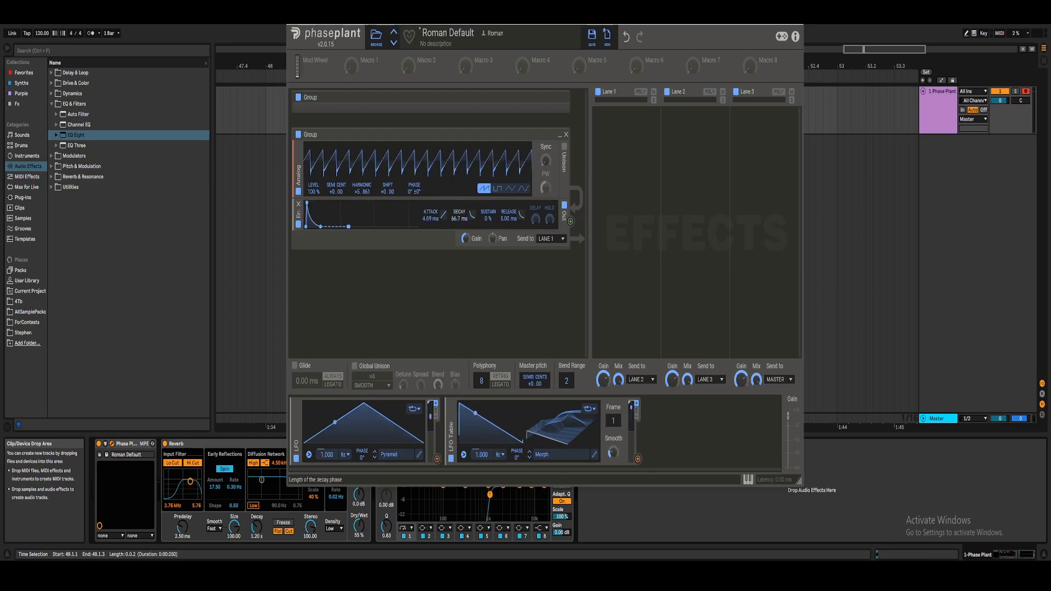
{"action": "left_click_drag", "start_coordinate": [459, 219], "coordinate": [459, 221]}
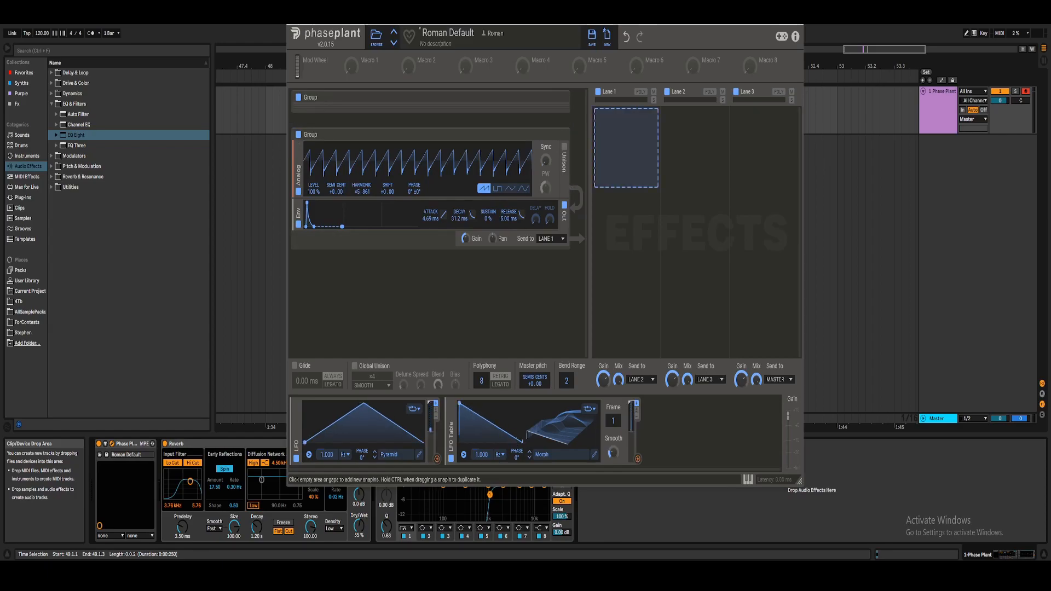
{"action": "left_click_drag", "start_coordinate": [459, 218], "coordinate": [460, 213]}
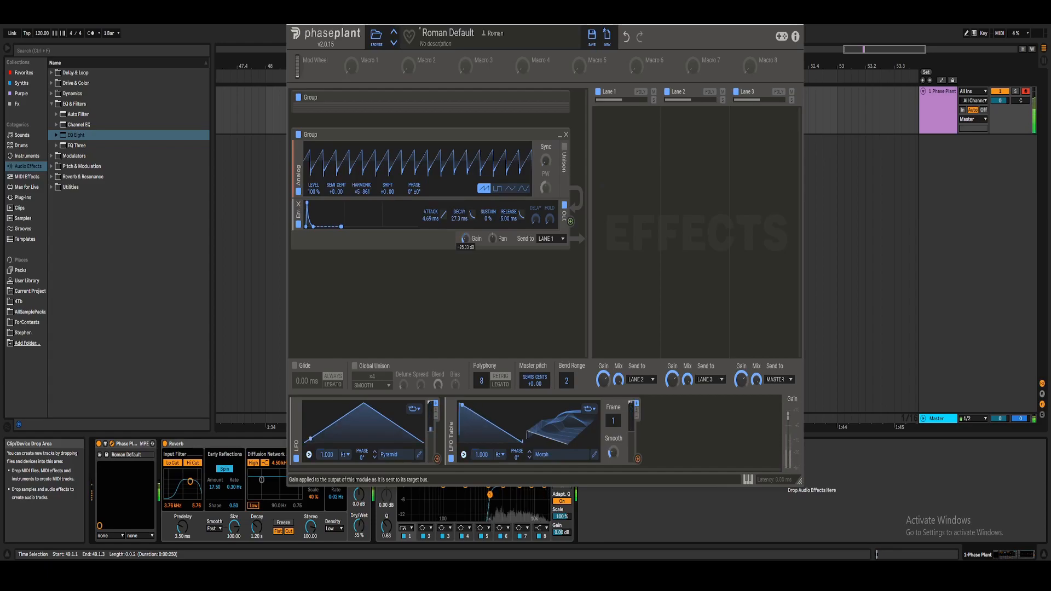
{"action": "double_click", "coordinate": [361, 191]}
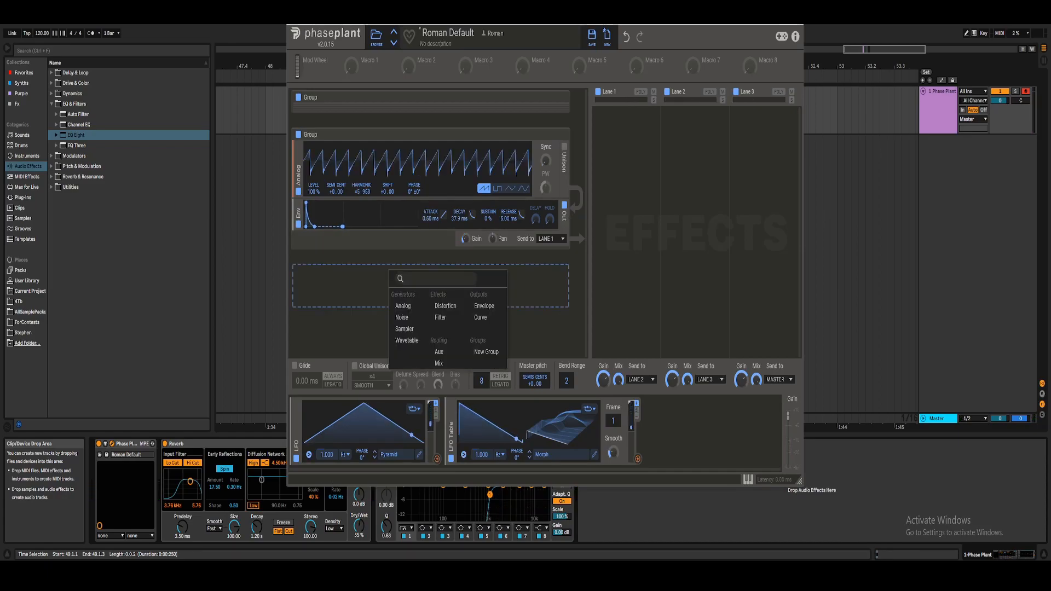
Insert a Distortion effect between the Analog generator and its envelope output.
{"action": "key", "text": "Escape"}
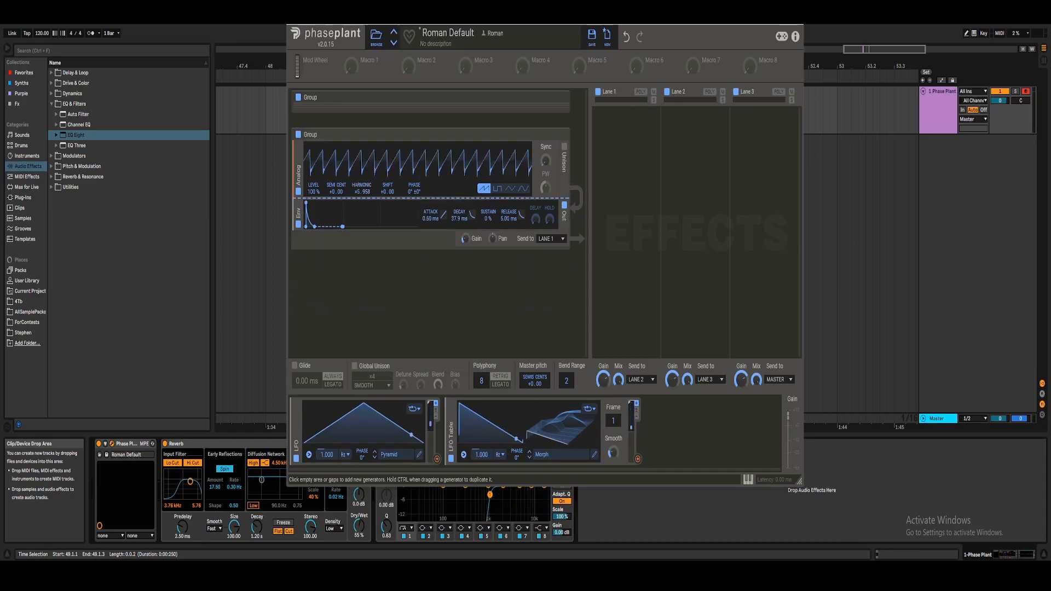
{"action": "left_click", "coordinate": [381, 198]}
{"action": "left_click", "coordinate": [439, 234]}
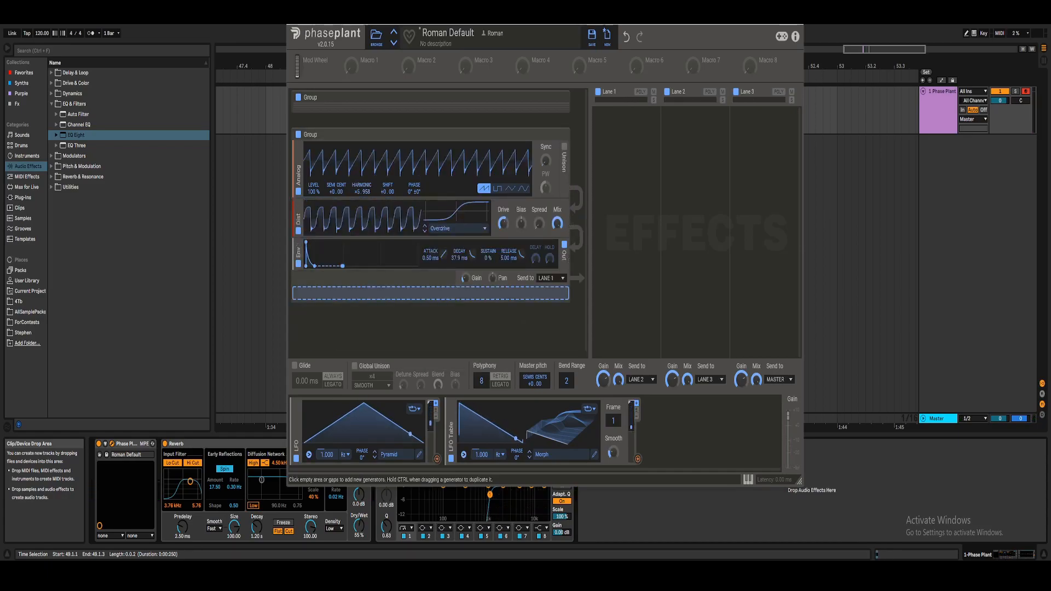
Add a second Analog generator below the output and route it to modulate the first Analog's phase.
{"action": "left_click", "coordinate": [397, 289]}
{"action": "left_click", "coordinate": [417, 333]}
{"action": "left_click", "coordinate": [570, 335]}
{"action": "left_click_drag", "start_coordinate": [414, 199], "coordinate": [414, 164]}
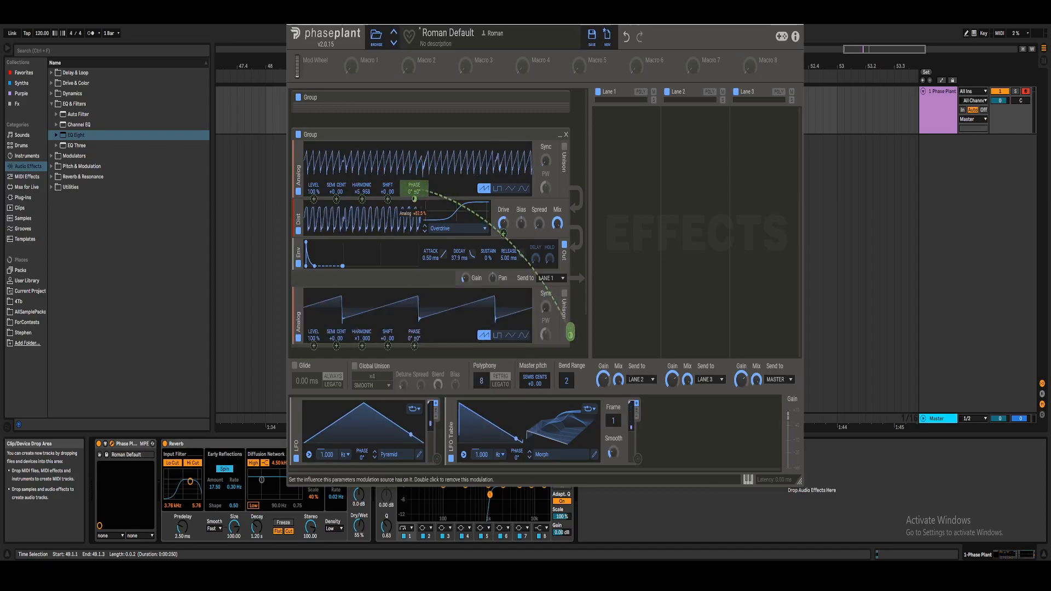
{"action": "double_click", "coordinate": [414, 199]}
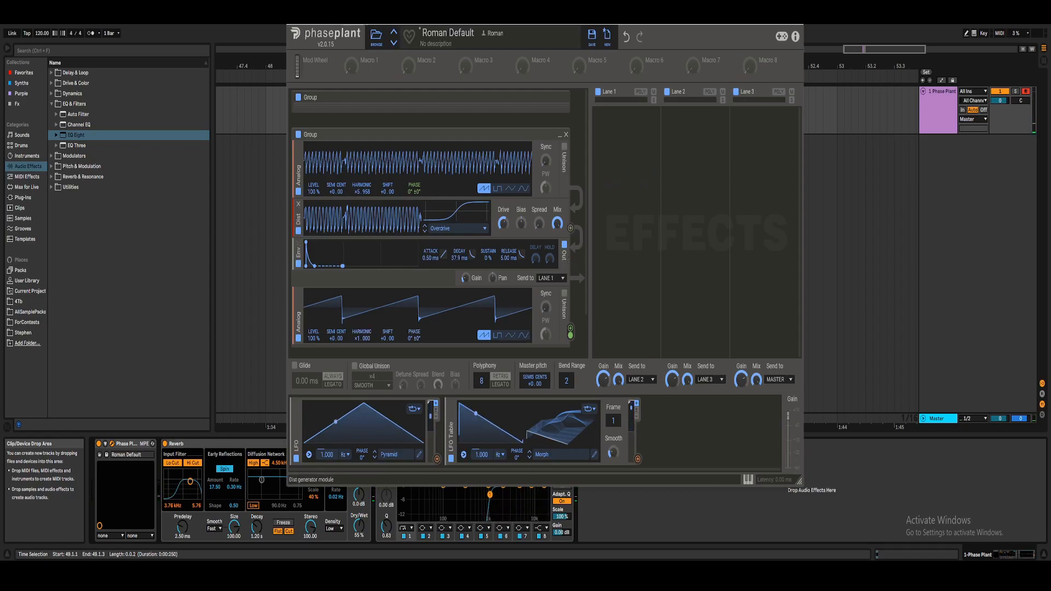
Reset the first Analog's harmonic and set its envelope to 0.00 ms attack and 4.04 ms decay.
{"action": "double_click", "coordinate": [361, 192]}
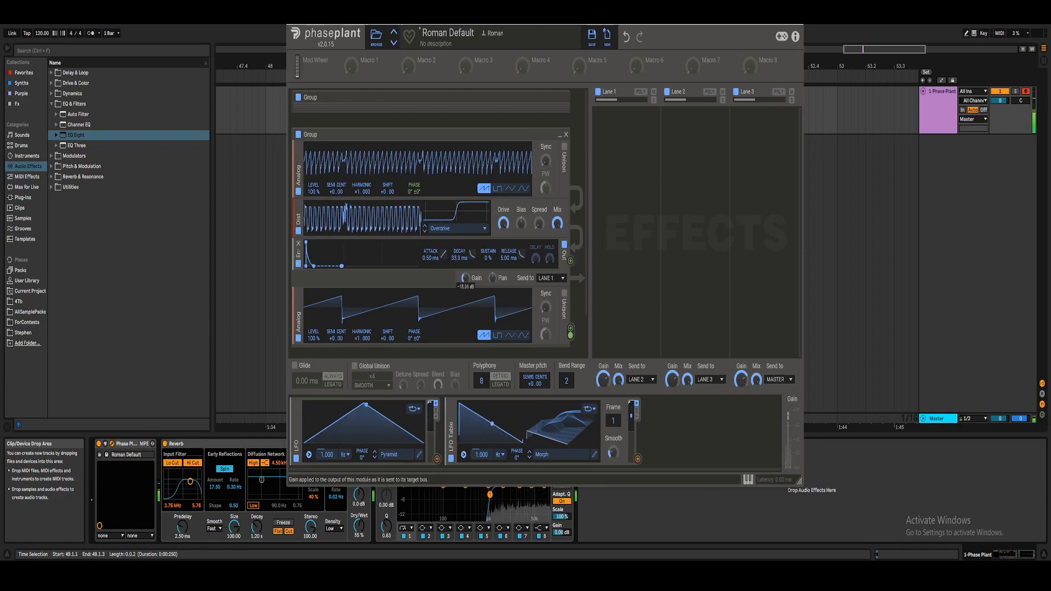
{"action": "mouse_move", "coordinate": [459, 258]}
{"action": "left_mouse_down"}
{"action": "mouse_move", "coordinate": [459, 275]}
{"action": "mouse_move", "coordinate": [431, 268]}
{"action": "mouse_move", "coordinate": [459, 267]}
{"action": "left_mouse_up"}
{"action": "mouse_move", "coordinate": [465, 278]}
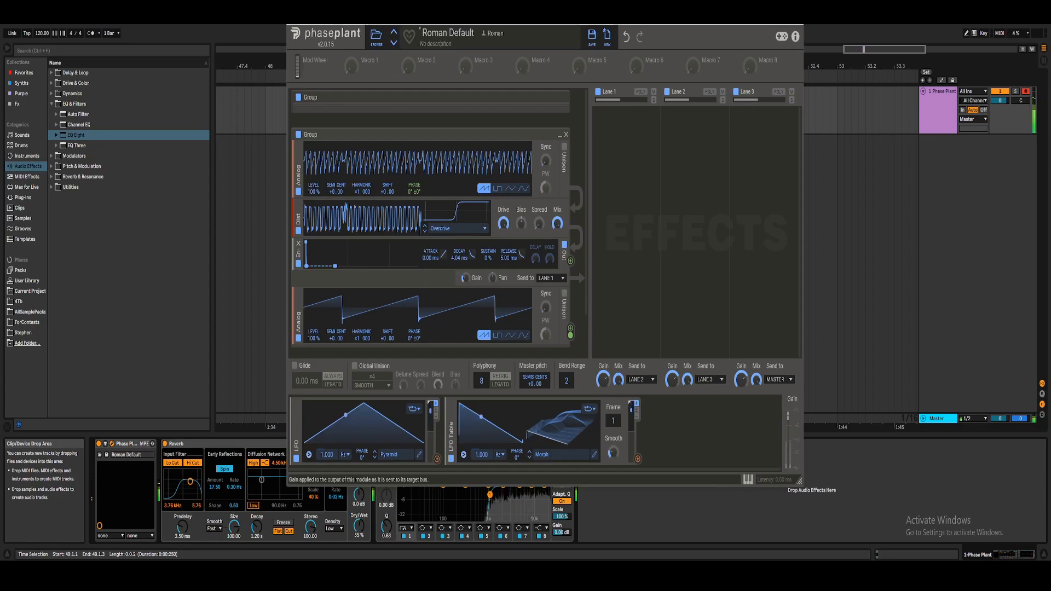
Collapse the Analog group and add an Ensemble effect to Lane 1.
{"action": "left_click", "coordinate": [559, 134]}
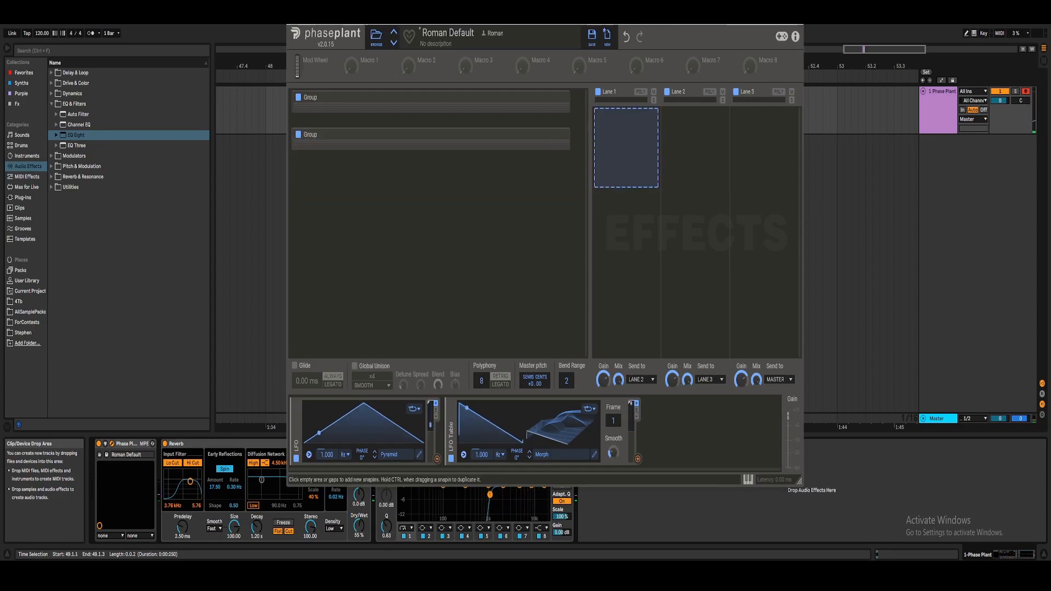
{"action": "left_click", "coordinate": [626, 116]}
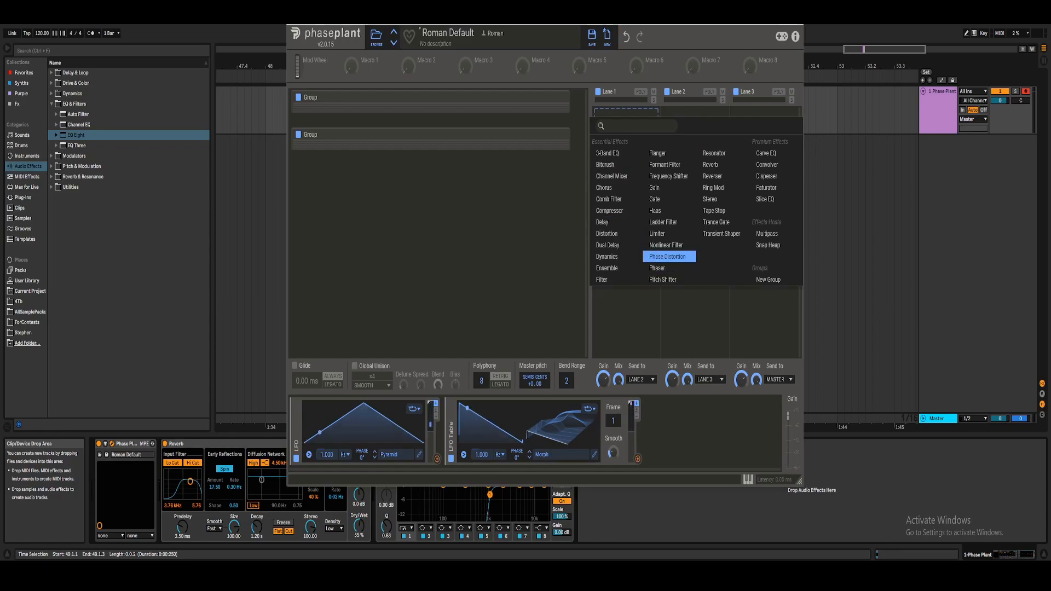
{"action": "left_click", "coordinate": [607, 267]}
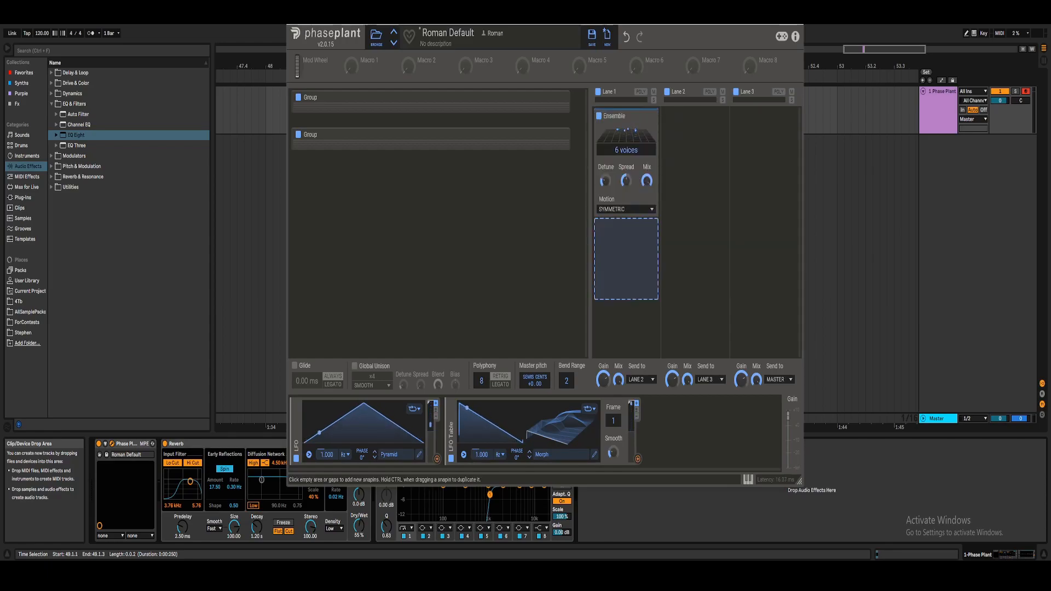
Add a Chorus effect to Lane 1, place it above the Ensemble and lower its mix.
{"action": "left_click", "coordinate": [626, 222]}
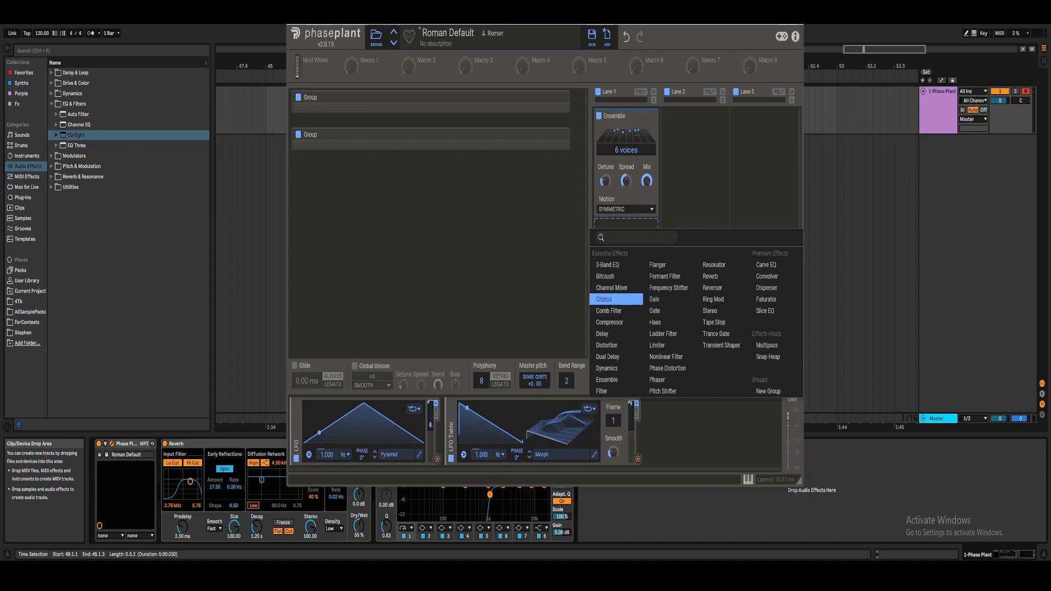
{"action": "left_click", "coordinate": [608, 299]}
{"action": "left_click_drag", "start_coordinate": [626, 226], "coordinate": [636, 119]}
{"action": "left_click_drag", "start_coordinate": [646, 175], "coordinate": [646, 189]}
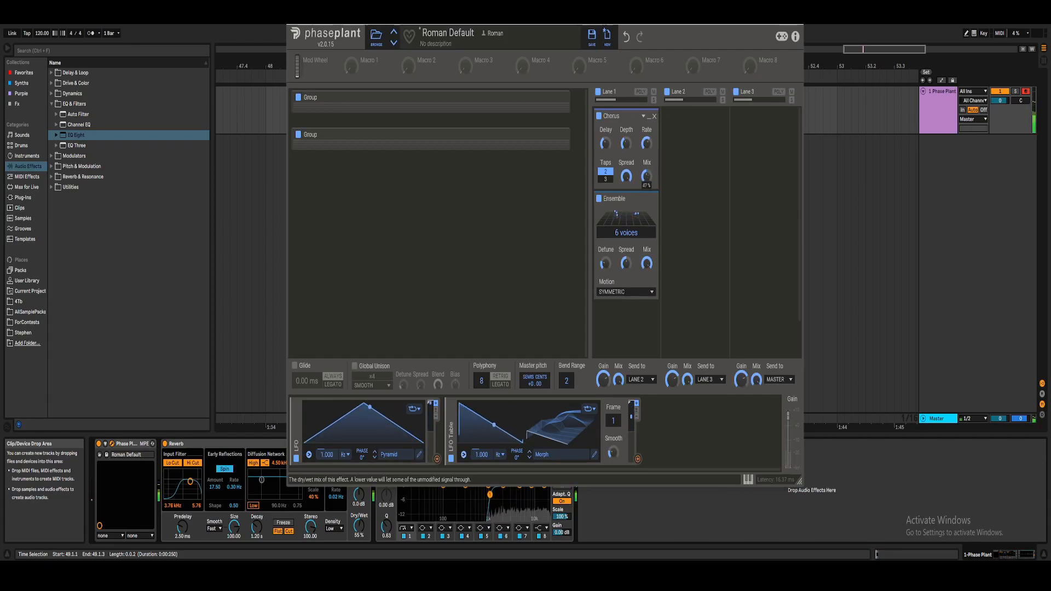
{"action": "mouse_move", "coordinate": [646, 176]}
{"action": "left_mouse_down"}
{"action": "mouse_move", "coordinate": [647, 193]}
{"action": "mouse_move", "coordinate": [646, 181]}
{"action": "left_mouse_up"}
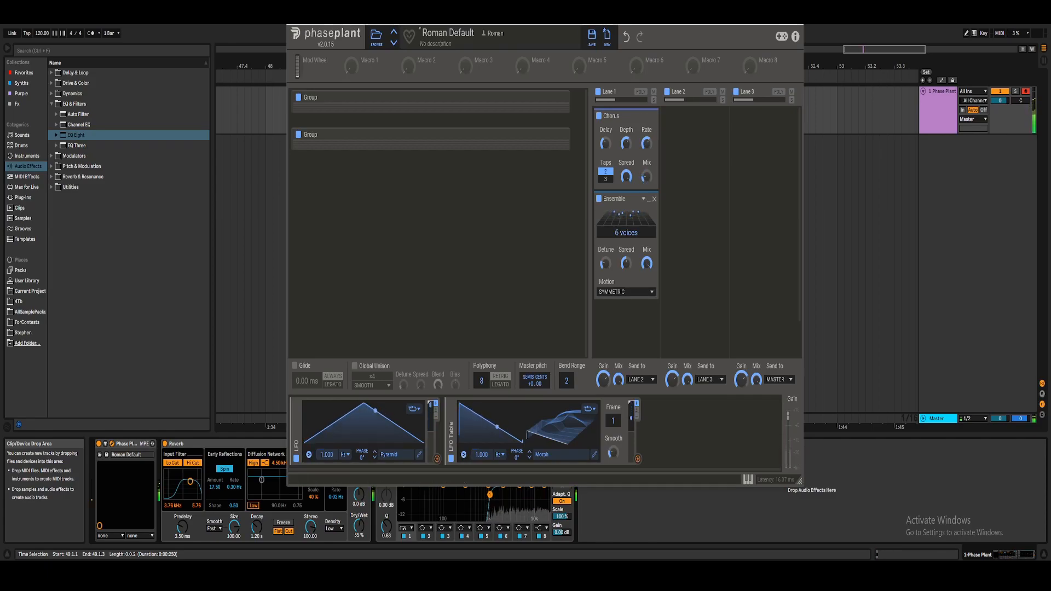
Raise the Chorus mix with the Ensemble bypassed and collapse the Chorus.
{"action": "left_click", "coordinate": [598, 199]}
{"action": "left_click_drag", "start_coordinate": [646, 176], "coordinate": [646, 110]}
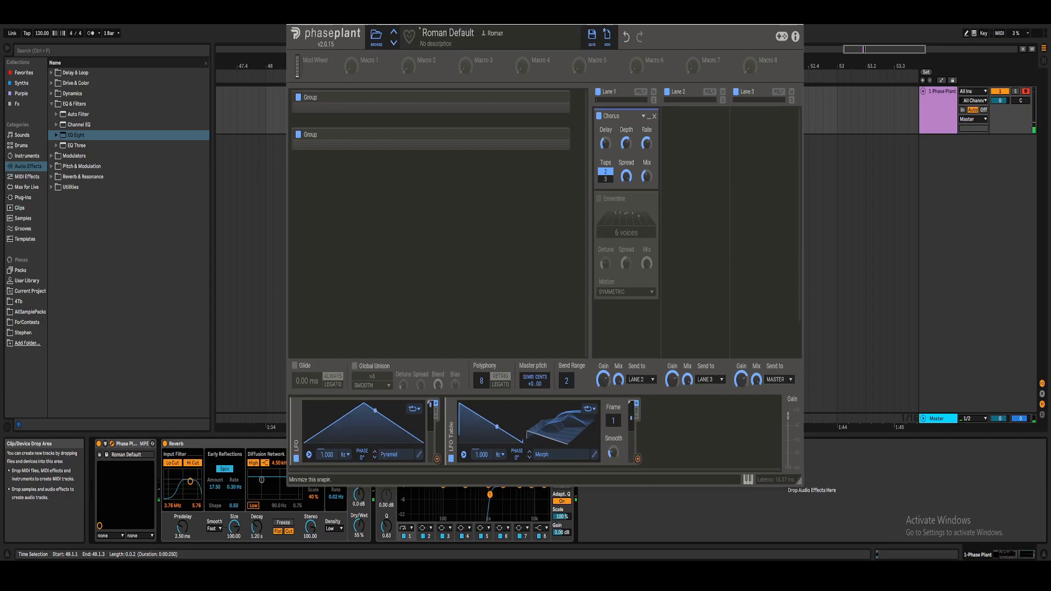
{"action": "left_click", "coordinate": [649, 116]}
Re-enable the Ensemble, set it to 16 voices with minimal spread and audition the sound.
{"action": "left_click", "coordinate": [599, 132]}
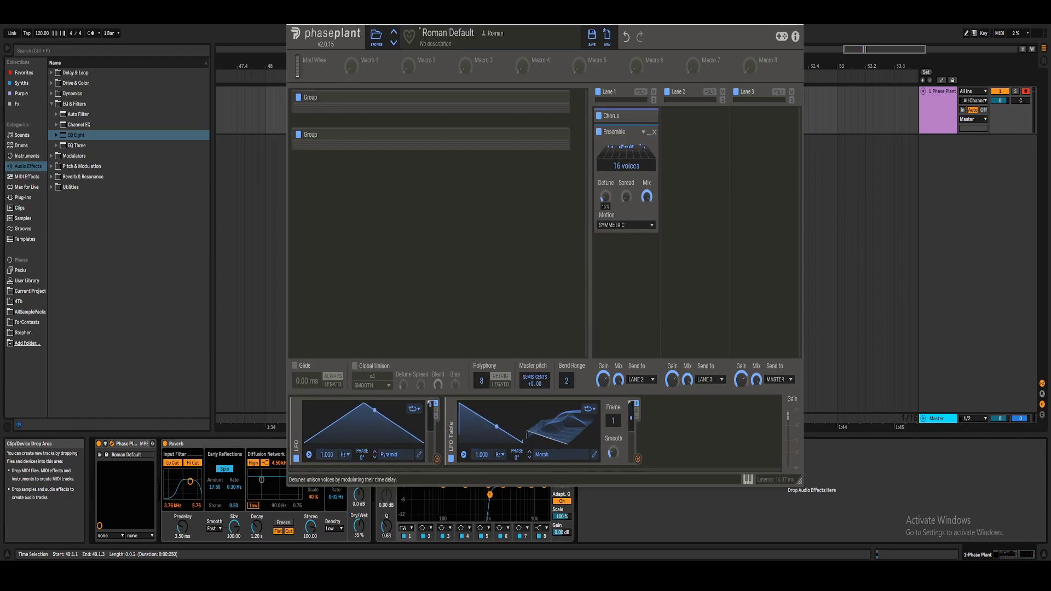
{"action": "left_click_drag", "start_coordinate": [664, 18], "coordinate": [652, 45]}
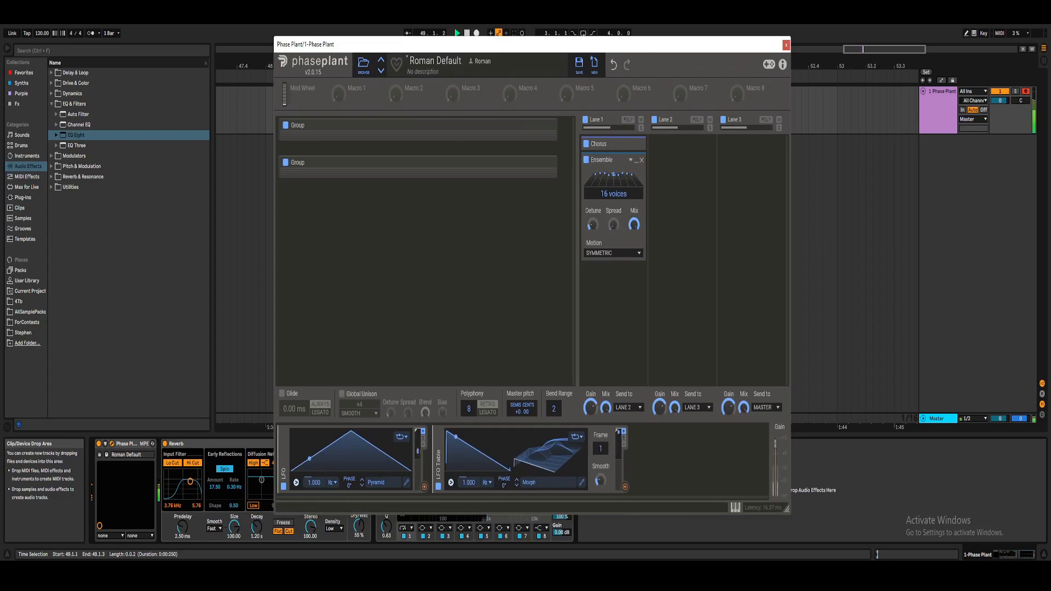
{"action": "key", "text": "space"}
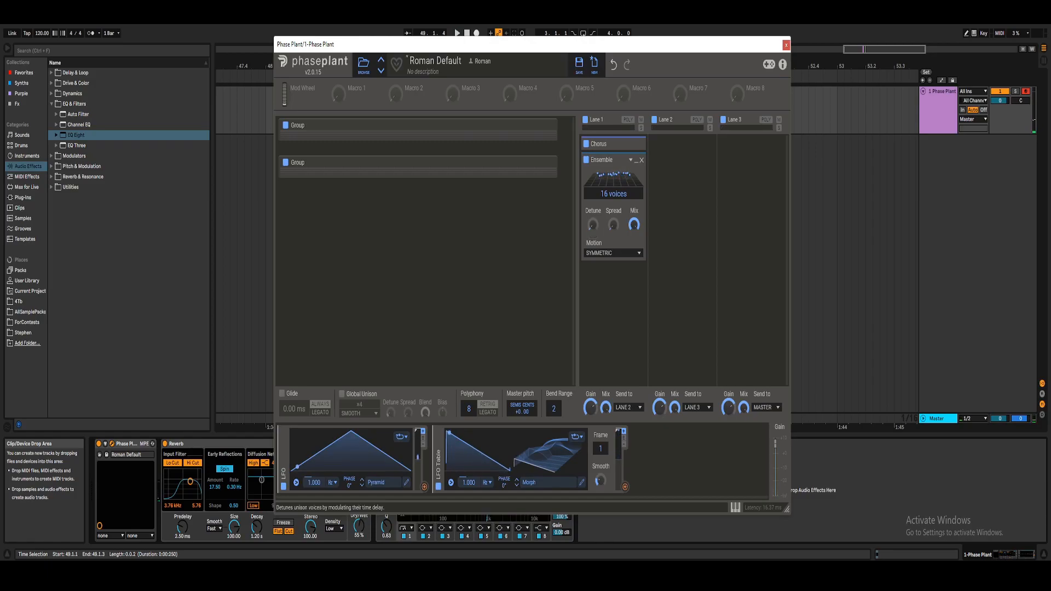
{"action": "key", "text": "space"}
Duplicate the Ensemble in Lane 1 and collapse both copies.
{"action": "key", "text": "ctrl+d"}
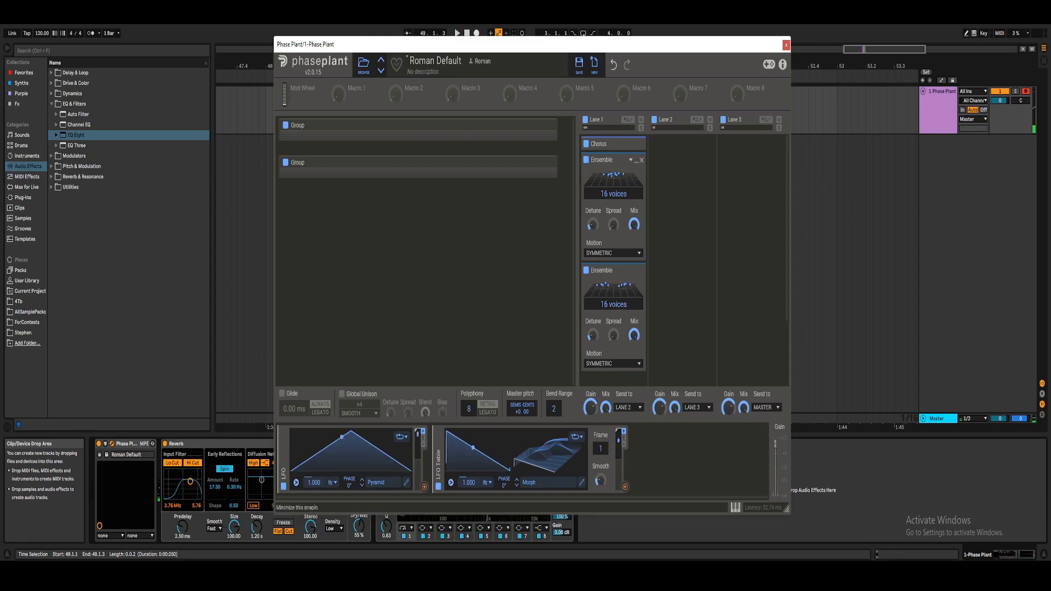
{"action": "left_click", "coordinate": [636, 160]}
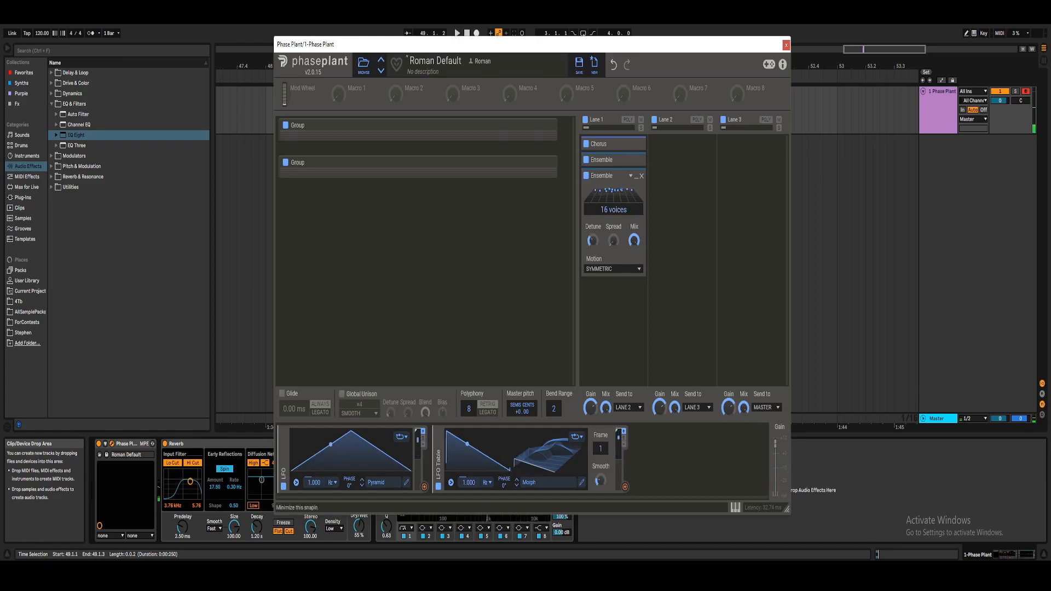
{"action": "left_click", "coordinate": [636, 177]}
Add a high-pass Filter below the two Ensembles, set its slope to x2 and raise its cutoff while auditioning.
{"action": "left_click", "coordinate": [614, 197]}
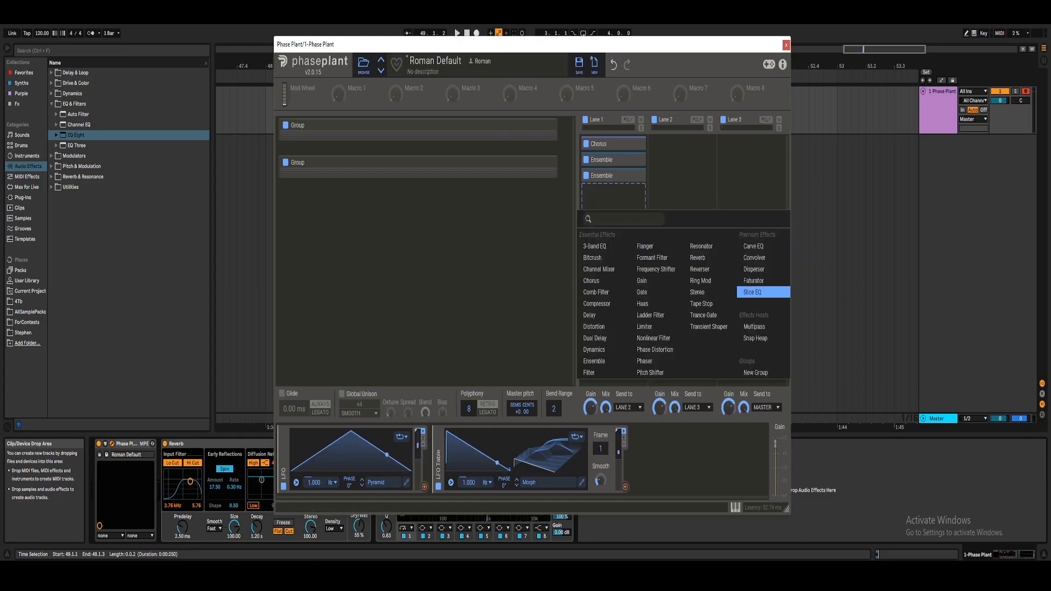
{"action": "left_click", "coordinate": [612, 198]}
{"action": "left_click", "coordinate": [611, 200]}
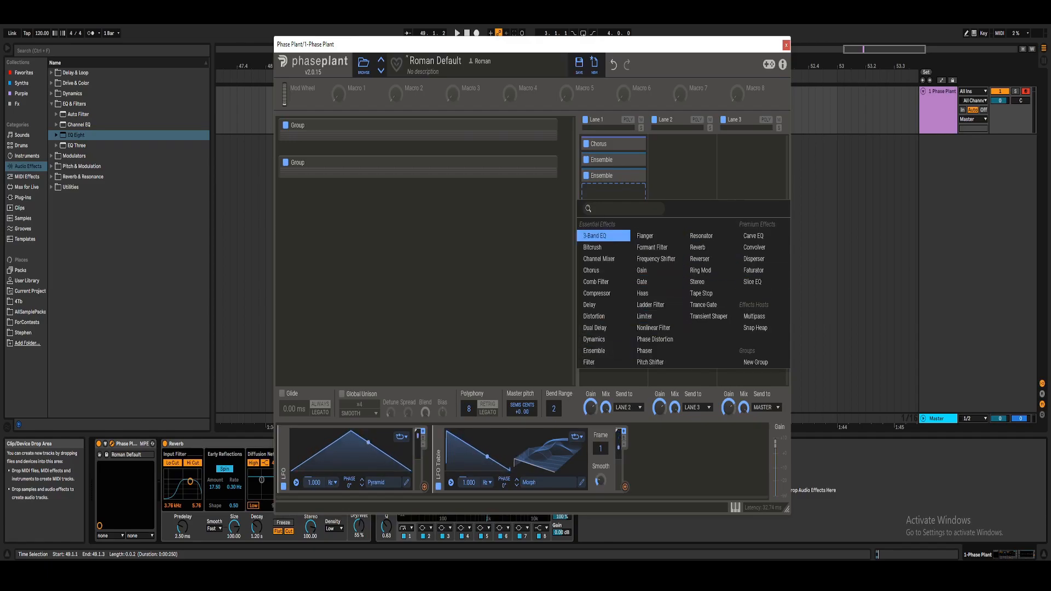
{"action": "left_click", "coordinate": [597, 361]}
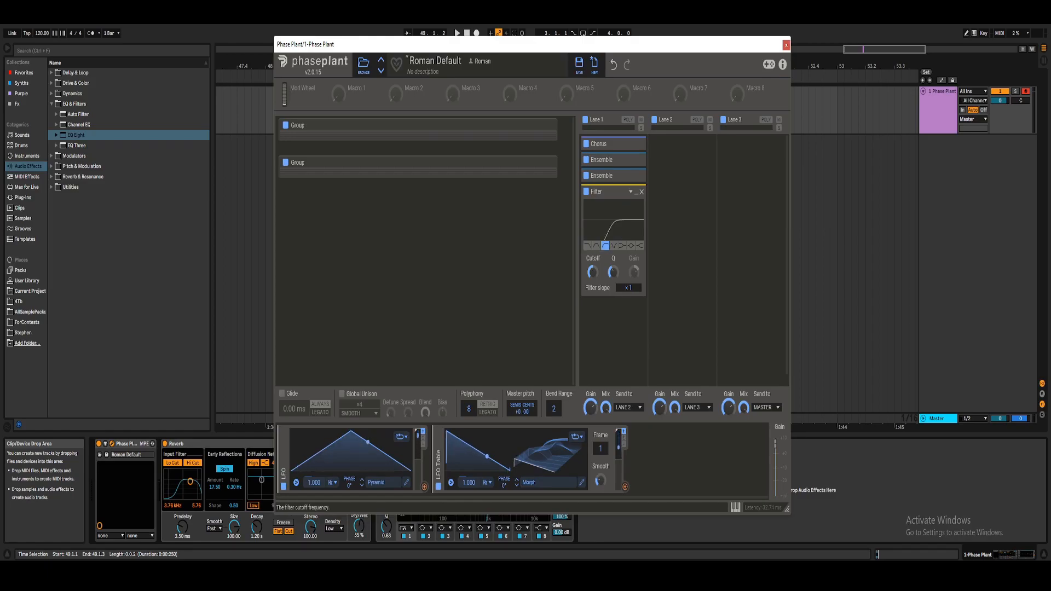
{"action": "left_click_drag", "start_coordinate": [629, 288], "coordinate": [593, 268]}
{"action": "key", "text": "space"}
{"action": "key", "text": "space"}
{"action": "key", "text": "space"}
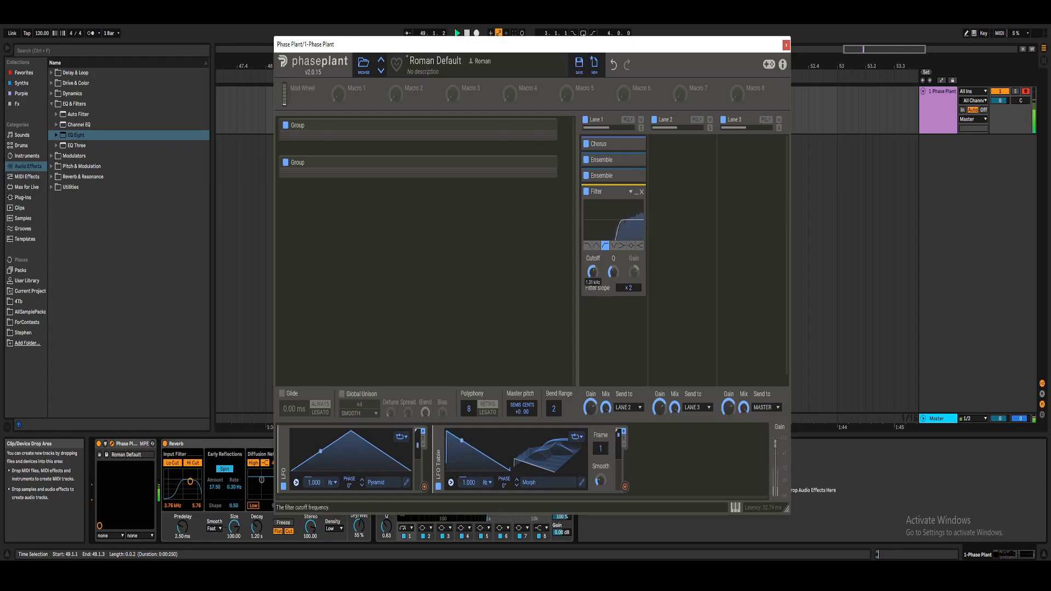
Close the Phase Plant window and audition the clip repeatedly from just before its start.
{"action": "left_click", "coordinate": [785, 45]}
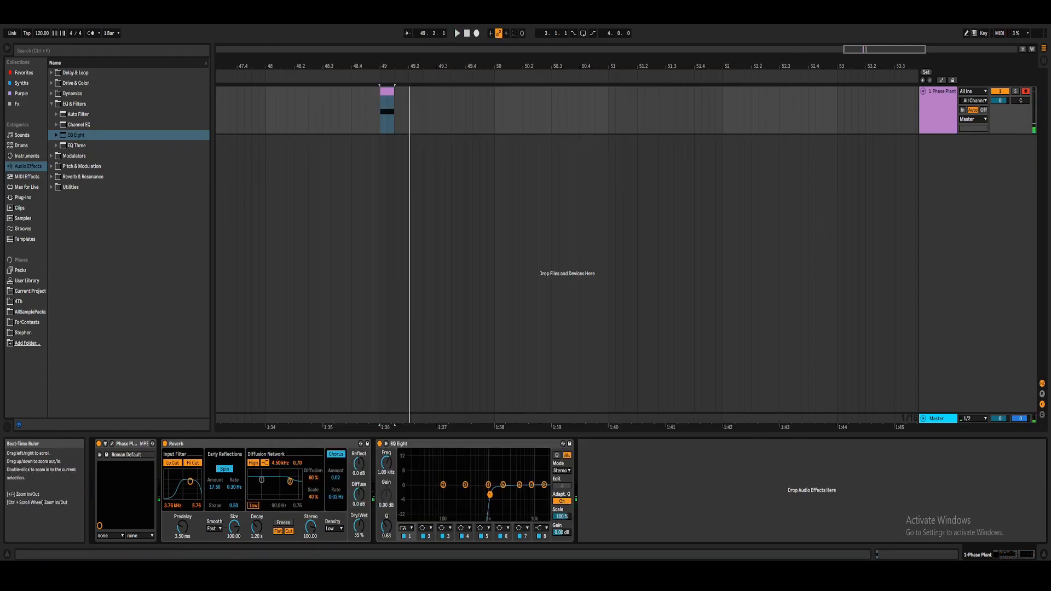
{"action": "scroll", "coordinate": [391, 112], "scroll_direction": "up", "scroll_amount": 4}
{"action": "key", "text": "space"}
{"action": "key", "text": "space"}
{"action": "left_click", "coordinate": [354, 112]}
{"action": "key", "text": "space"}
{"action": "mouse_move", "coordinate": [355, 65]}
{"action": "left_mouse_down"}
{"action": "mouse_move", "coordinate": [471, 88]}
{"action": "mouse_move", "coordinate": [505, 65]}
{"action": "left_mouse_up"}
{"action": "key", "text": "space"}
{"action": "key", "text": "space"}
{"action": "key", "text": "space"}
{"action": "key", "text": "space"}
{"action": "key", "text": "space"}
{"action": "key", "text": "space"}
{"action": "key", "text": "space"}
{"action": "key", "text": "space"}
{"action": "key", "text": "space"}
{"action": "key", "text": "space"}
{"action": "key", "text": "space"}
{"action": "key", "text": "space"}
Reopen Phase Plant to check the second Ensemble's settings, close it and replay the clip.
{"action": "left_click", "coordinate": [112, 444]}
{"action": "left_click", "coordinate": [636, 176]}
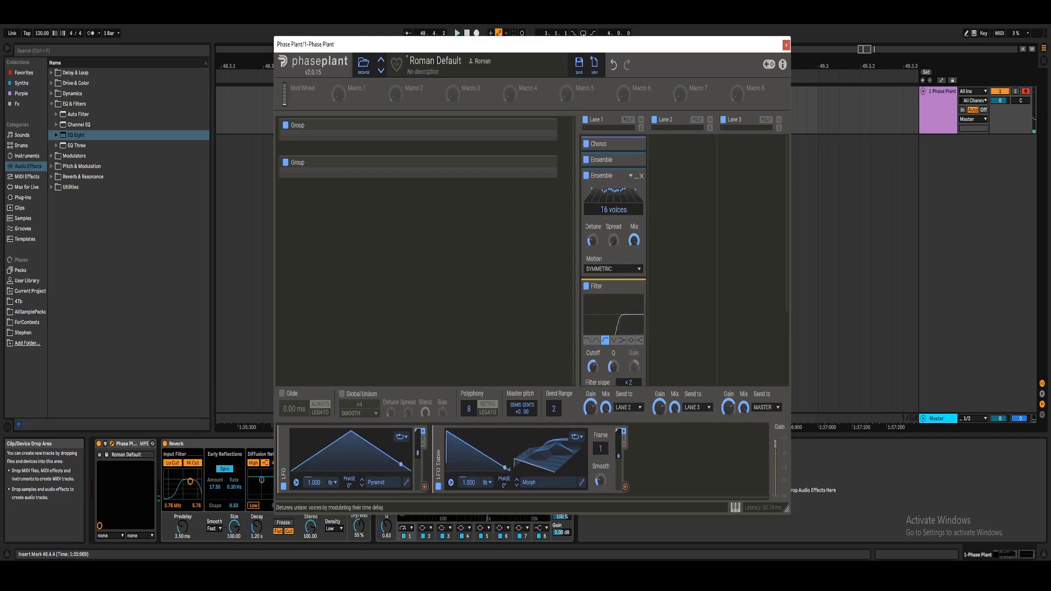
{"action": "left_click", "coordinate": [636, 176]}
{"action": "left_click", "coordinate": [786, 45]}
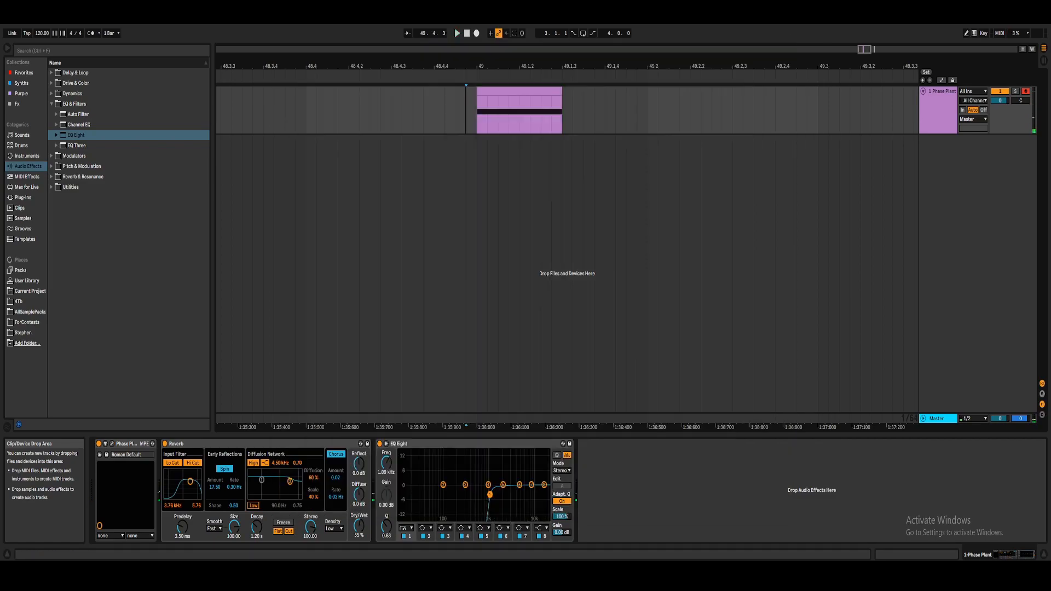
{"action": "mouse_move", "coordinate": [496, 65]}
{"action": "left_mouse_down"}
{"action": "mouse_move", "coordinate": [465, 64]}
{"action": "mouse_move", "coordinate": [465, 109]}
{"action": "mouse_move", "coordinate": [465, 96]}
{"action": "mouse_move", "coordinate": [439, 88]}
{"action": "mouse_move", "coordinate": [453, 58]}
{"action": "mouse_move", "coordinate": [443, 71]}
{"action": "mouse_move", "coordinate": [443, 50]}
{"action": "left_mouse_up"}
{"action": "key", "text": "space"}
{"action": "key", "text": "space"}
{"action": "key", "text": "space"}
{"action": "left_click", "coordinate": [429, 110]}
{"action": "key", "text": "space"}
{"action": "key", "text": "space"}
Set the Reverb's Dry/Wet to 0.0 % and its decay time to 3.31 s.
{"action": "left_click_drag", "start_coordinate": [358, 526], "coordinate": [358, 569]}
{"action": "right_click", "coordinate": [358, 524]}
{"action": "left_click_drag", "start_coordinate": [257, 527], "coordinate": [257, 516]}
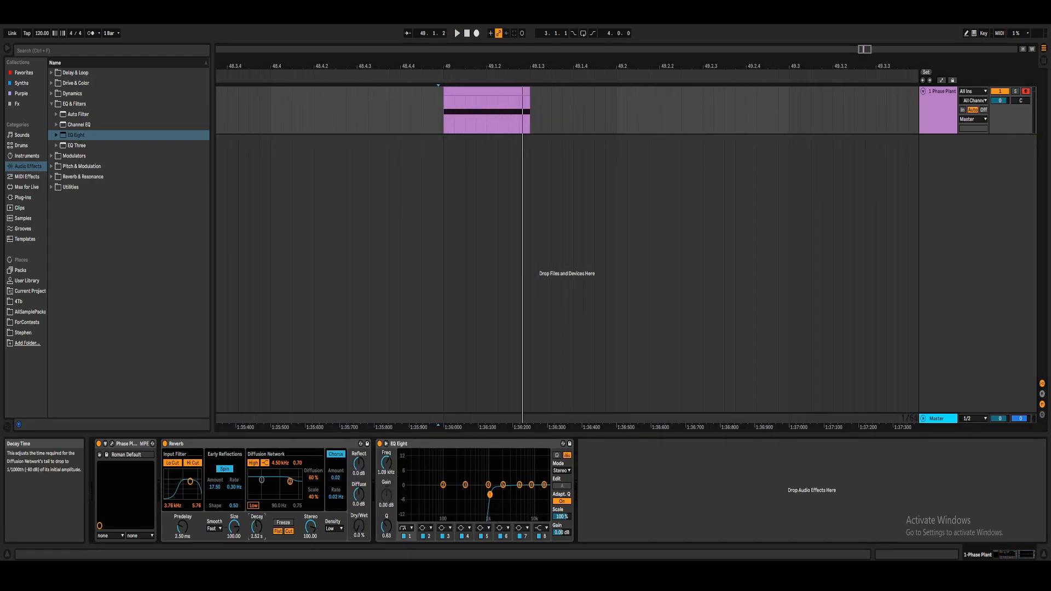
Show the Reverb's Dry/Wet automation and shape an envelope peaking at 57 % just after the clip start.
{"action": "right_click", "coordinate": [359, 523]}
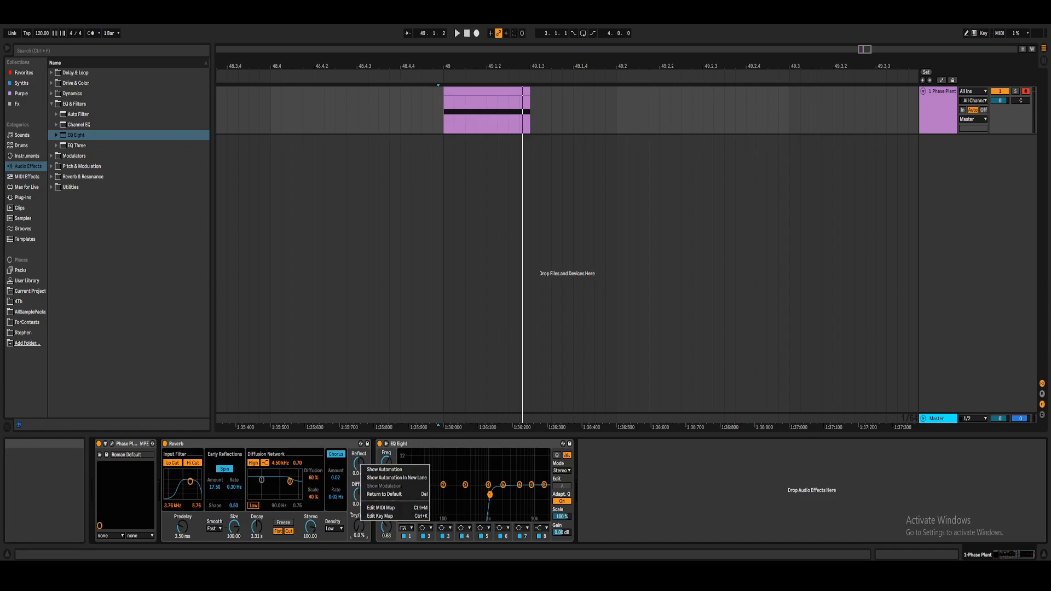
{"action": "left_click", "coordinate": [383, 469]}
{"action": "scroll", "coordinate": [476, 118], "scroll_direction": "up", "scroll_amount": 3}
{"action": "left_click", "coordinate": [416, 132]}
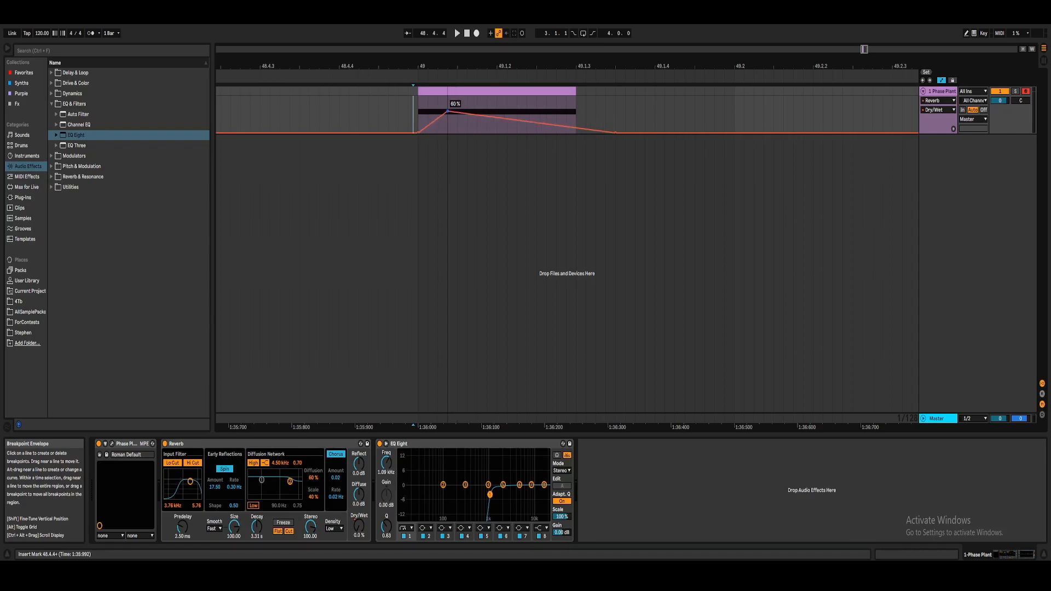
{"action": "key", "text": "space"}
{"action": "key", "text": "space"}
{"action": "left_click_drag", "start_coordinate": [447, 97], "coordinate": [447, 112]}
{"action": "key", "text": "space"}
{"action": "key", "text": "space"}
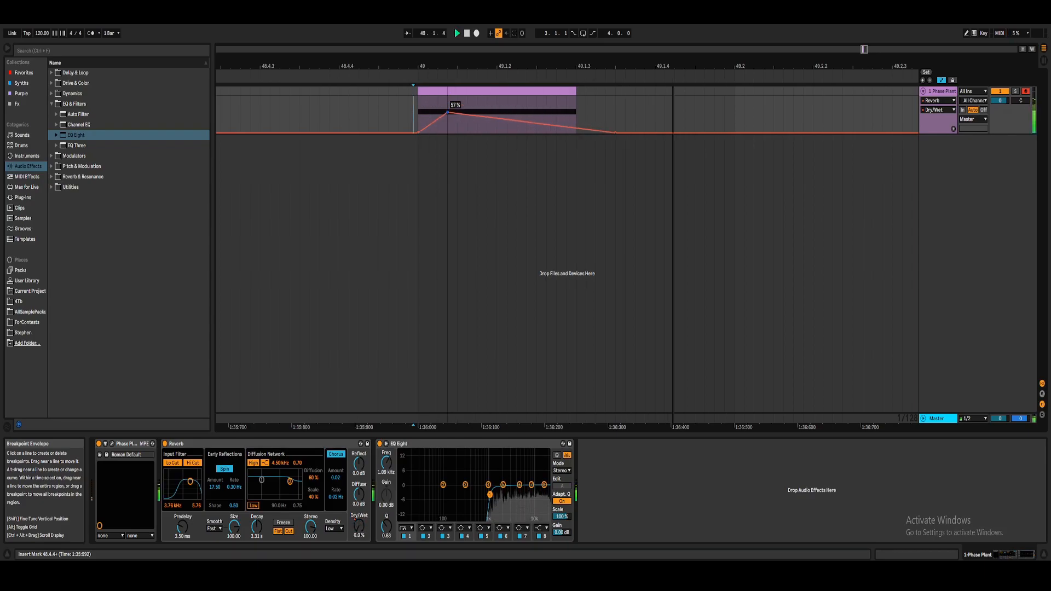
{"action": "key", "text": "space"}
Extend the end of the Dry/Wet automation's fall to just before 49.2 and audition the clip.
{"action": "left_click_drag", "start_coordinate": [616, 133], "coordinate": [733, 133]}
{"action": "key", "text": "space"}
{"action": "key", "text": "space"}
{"action": "scroll", "coordinate": [453, 116], "scroll_direction": "down", "scroll_amount": 3}
{"action": "key", "text": "space"}
{"action": "key", "text": "space"}
{"action": "key", "text": "space"}
{"action": "key", "text": "space"}
{"action": "key", "text": "space"}
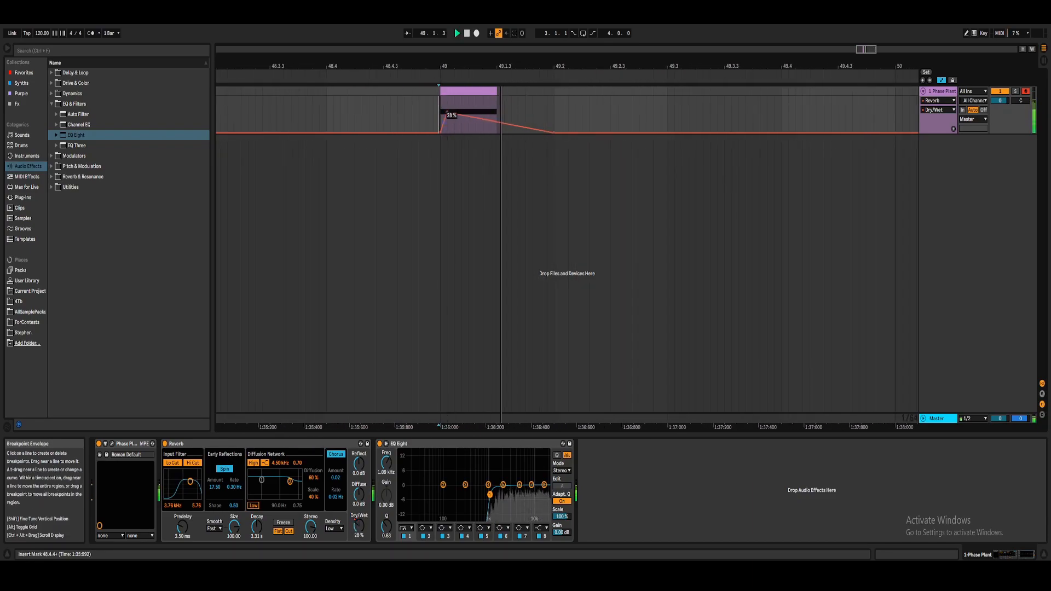
{"action": "key", "text": "space"}
{"action": "key", "text": "space"}
{"action": "key", "text": "space"}
{"action": "key", "text": "space"}
{"action": "key", "text": "space"}
Move the Dry/Wet automation peak slightly later and higher, and audition the clip repeatedly.
{"action": "mouse_move", "coordinate": [447, 113]}
{"action": "left_mouse_down"}
{"action": "mouse_move", "coordinate": [447, 103]}
{"action": "mouse_move", "coordinate": [455, 119]}
{"action": "mouse_move", "coordinate": [454, 107]}
{"action": "left_mouse_up"}
{"action": "key", "text": "space"}
{"action": "key", "text": "space"}
{"action": "left_click", "coordinate": [447, 103]}
{"action": "key", "text": "space"}
{"action": "key", "text": "space"}
{"action": "key", "text": "space"}
{"action": "key", "text": "space"}
{"action": "key", "text": "space"}
{"action": "key", "text": "space"}
{"action": "key", "text": "space"}
{"action": "key", "text": "space"}
{"action": "key", "text": "space"}
{"action": "key", "text": "space"}
{"action": "key", "text": "space"}
Find kHs Dynamics in the Fx collection and insert it between the Reverb and EQ Eight.
{"action": "left_click", "coordinate": [51, 104]}
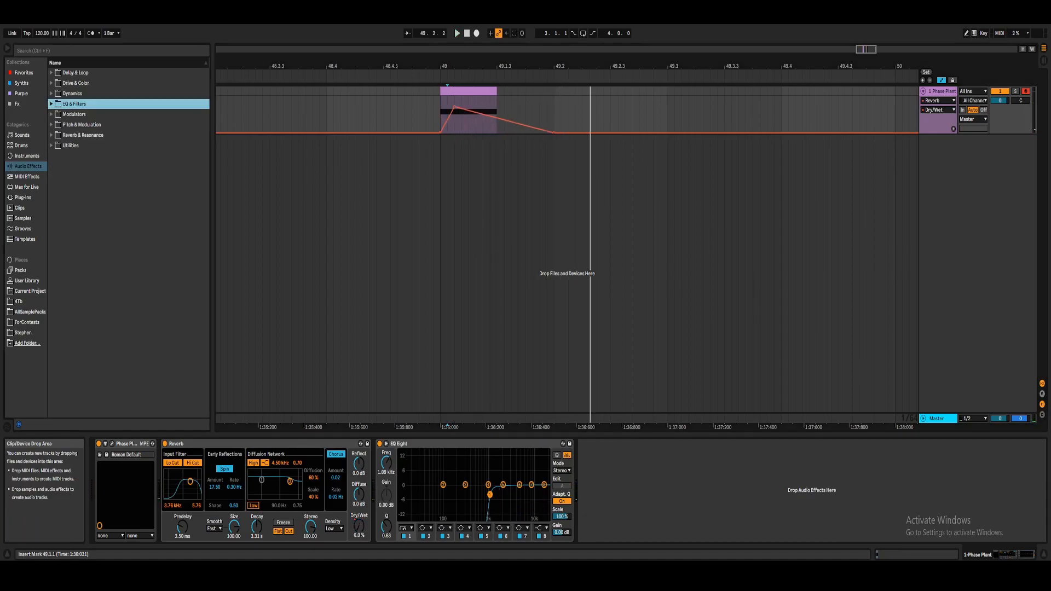
{"action": "left_click", "coordinate": [27, 156]}
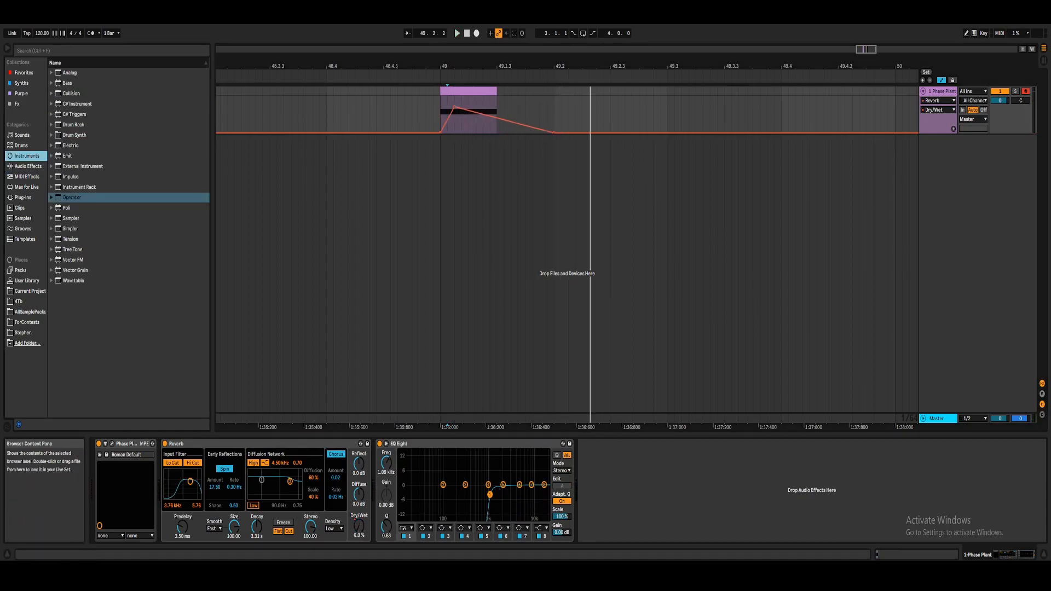
{"action": "left_click", "coordinate": [27, 177]}
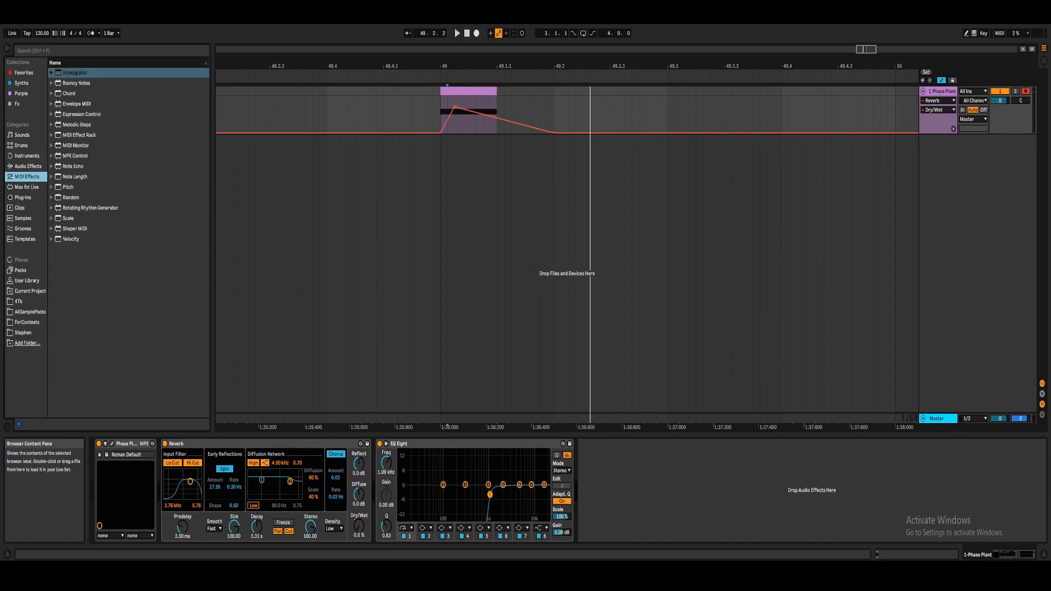
{"action": "left_click", "coordinate": [22, 104]}
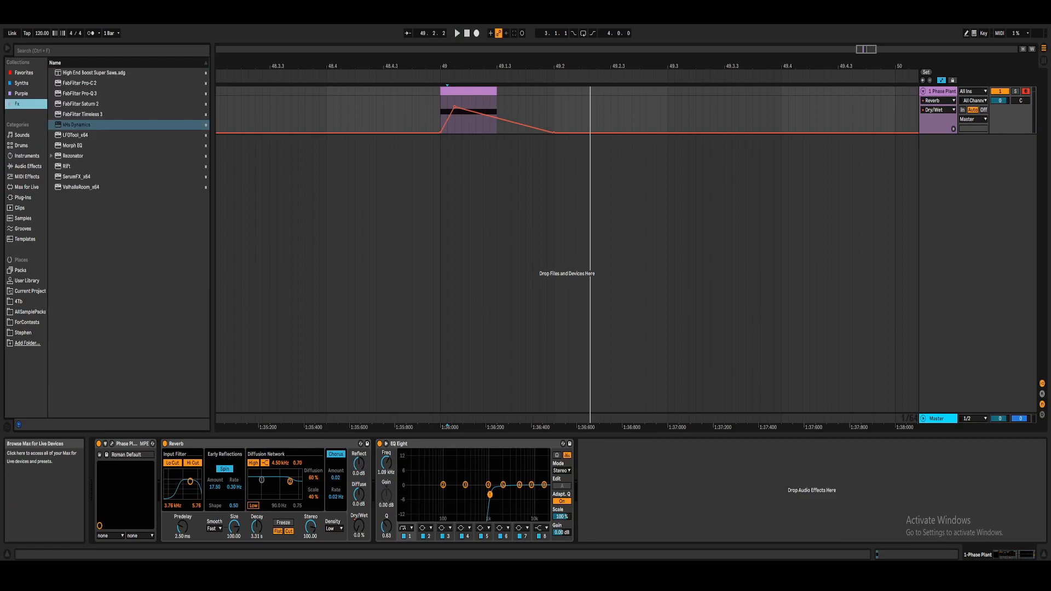
{"action": "left_click", "coordinate": [28, 166]}
{"action": "left_click", "coordinate": [26, 177]}
{"action": "left_click", "coordinate": [28, 167]}
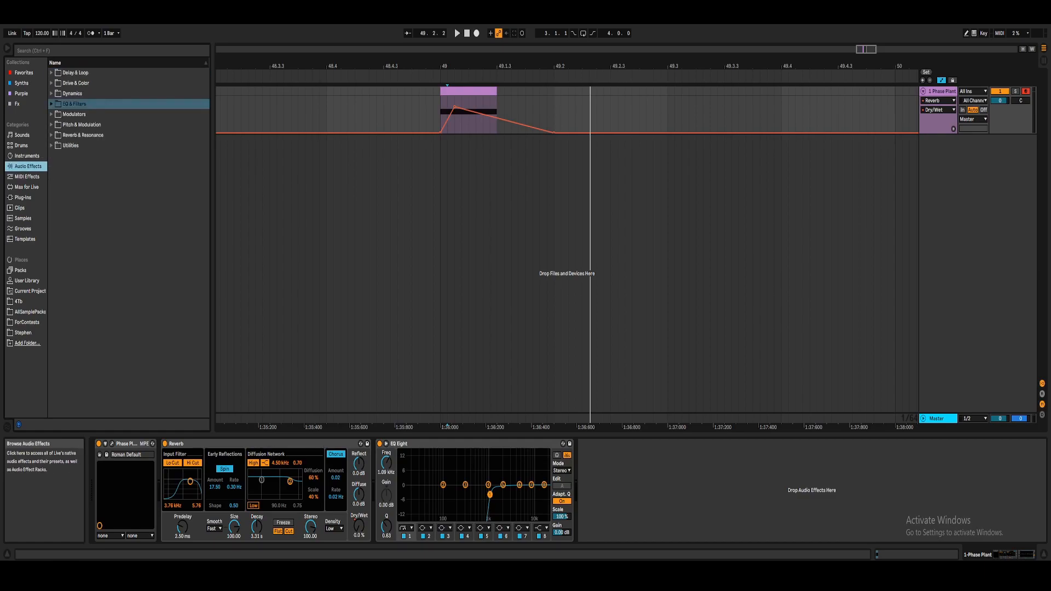
{"action": "left_click", "coordinate": [21, 104]}
{"action": "left_click_drag", "start_coordinate": [76, 125], "coordinate": [378, 487]}
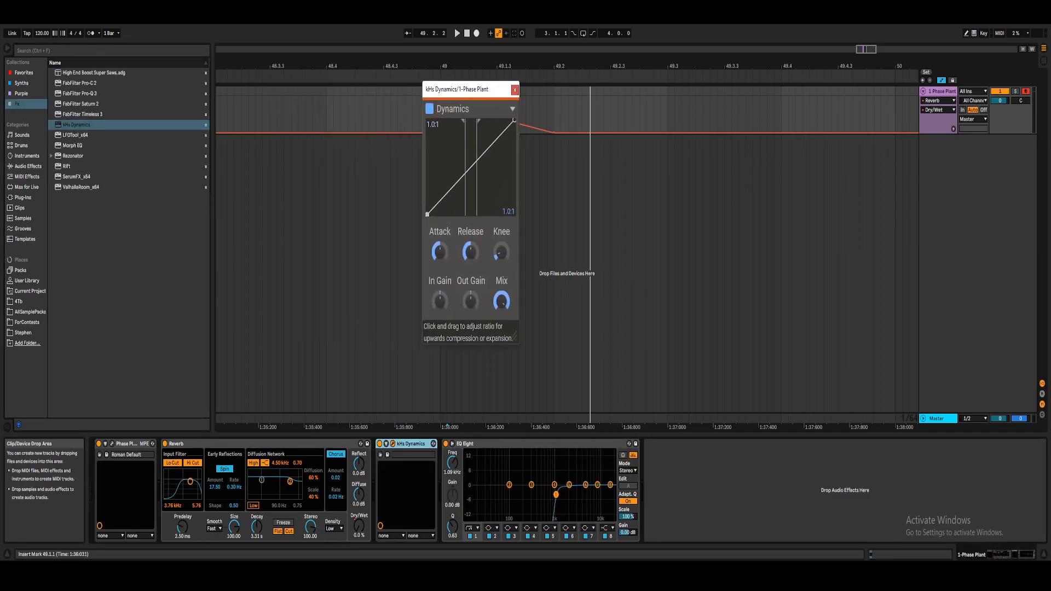
Set the Low Threshold in kHs Dynamics to -20 dB while auditioning the clip.
{"action": "mouse_move", "coordinate": [476, 167]}
{"action": "left_mouse_down"}
{"action": "mouse_move", "coordinate": [499, 167]}
{"action": "mouse_move", "coordinate": [443, 167]}
{"action": "mouse_move", "coordinate": [480, 167]}
{"action": "left_mouse_up"}
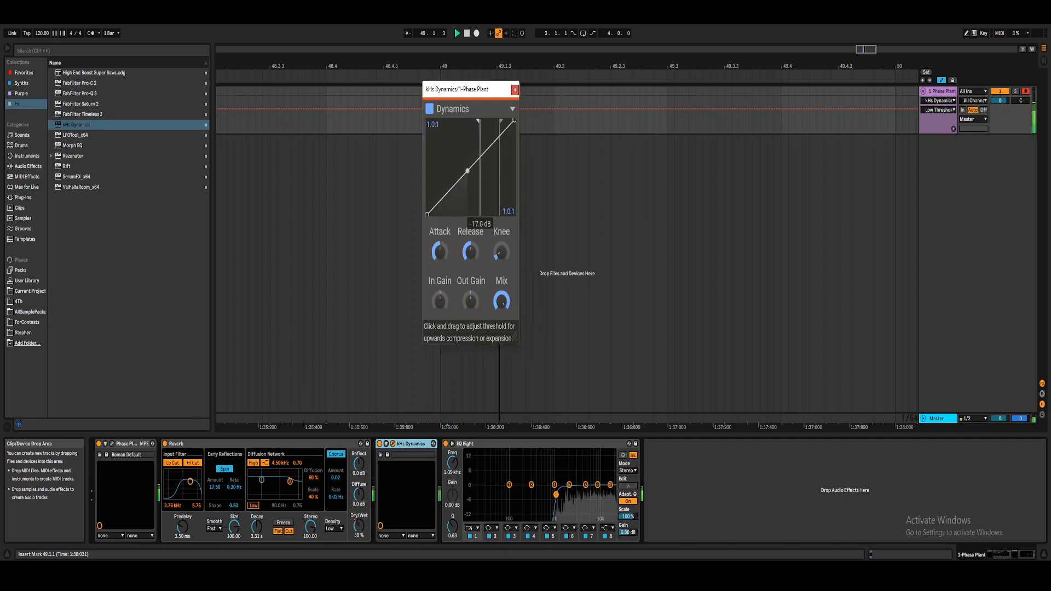
{"action": "left_click_drag", "start_coordinate": [428, 213], "coordinate": [428, 214]}
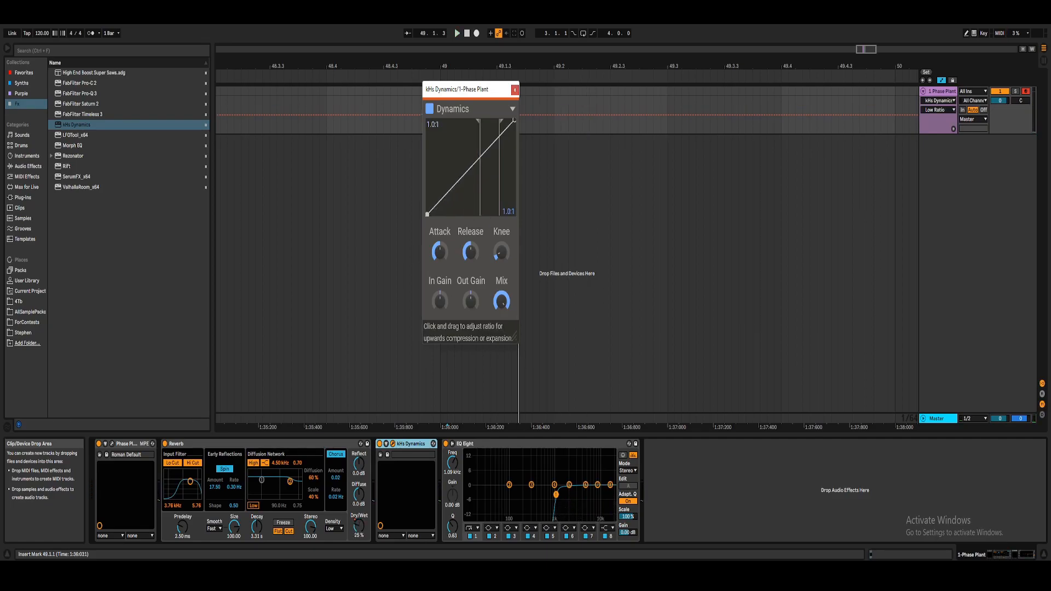
{"action": "left_click_drag", "start_coordinate": [478, 164], "coordinate": [476, 165]}
{"action": "key", "text": "space"}
{"action": "key", "text": "space"}
{"action": "key", "text": "space"}
{"action": "key", "text": "space"}
{"action": "key", "text": "space"}
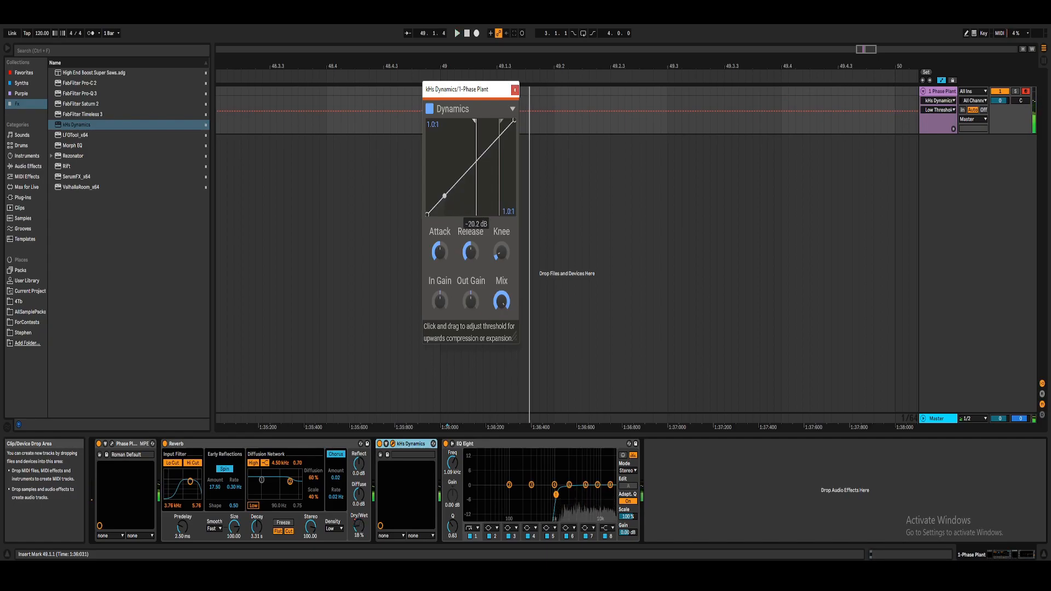
{"action": "key", "text": "space"}
{"action": "right_click", "coordinate": [477, 193]}
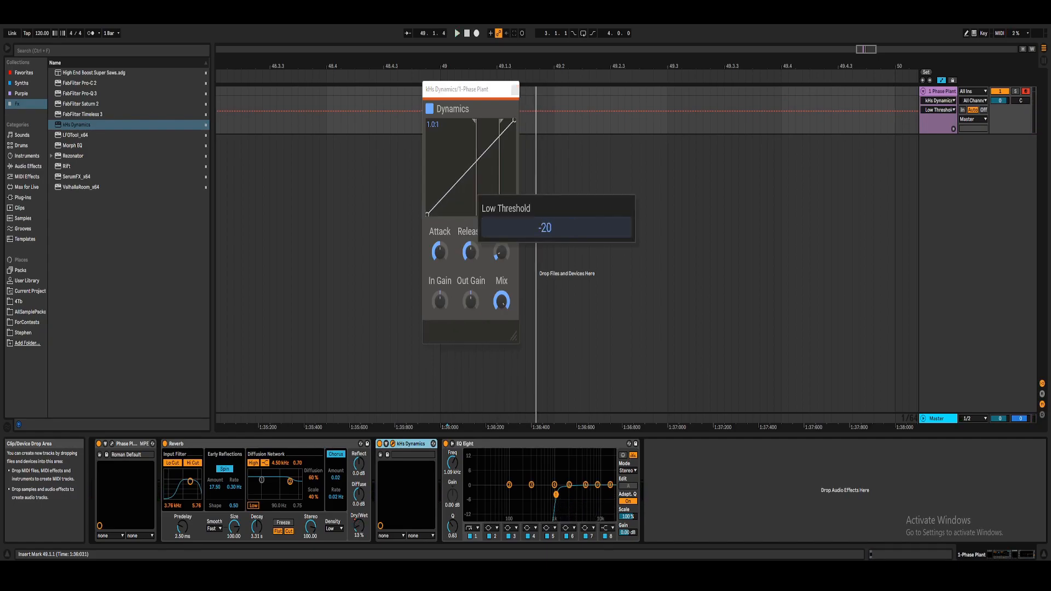
{"action": "key", "text": "Return"}
Set the Low Ratio of the Dynamics effect to 2 for upward compression.
{"action": "left_click_drag", "start_coordinate": [427, 214], "coordinate": [428, 199]}
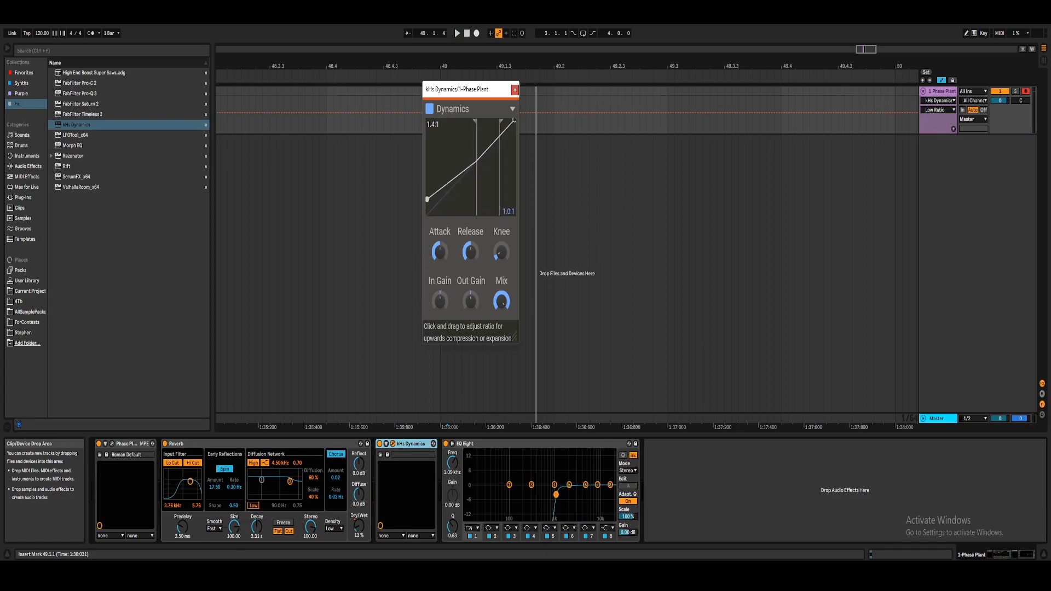
{"action": "right_click", "coordinate": [427, 199]}
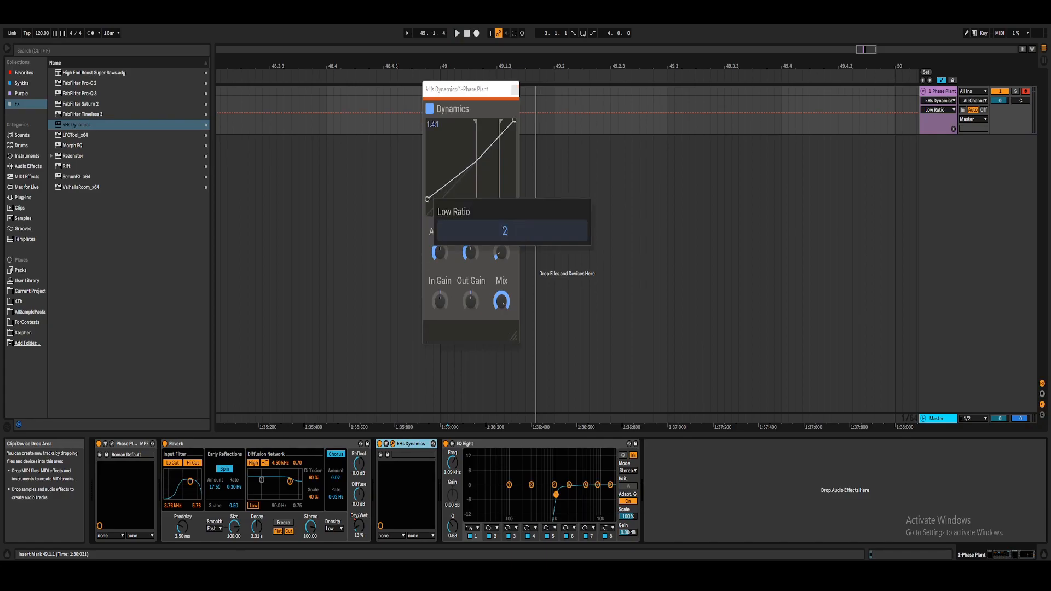
{"action": "key", "text": "Return"}
Shorten the Dynamics release and set its Out Gain to 3 dB.
{"action": "left_click_drag", "start_coordinate": [471, 252], "coordinate": [470, 265]}
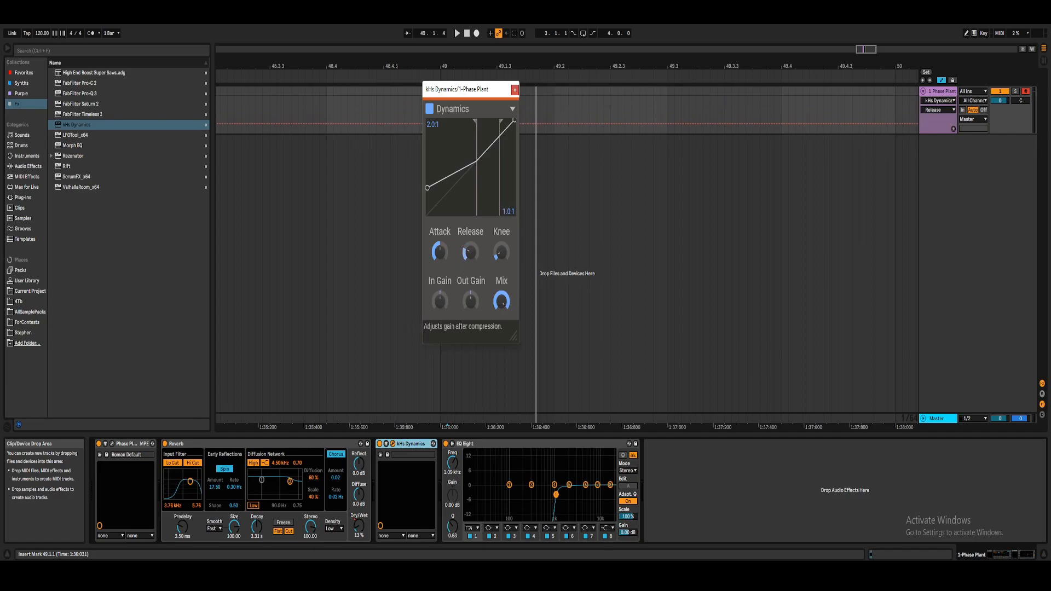
{"action": "right_click", "coordinate": [470, 300]}
{"action": "type", "text": "3"}
{"action": "key", "text": "Return"}
Raise the Dynamics knee, toggle the device's activation and close its window.
{"action": "left_click_drag", "start_coordinate": [502, 252], "coordinate": [502, 226]}
{"action": "left_click", "coordinate": [379, 444]}
{"action": "left_click", "coordinate": [514, 90]}
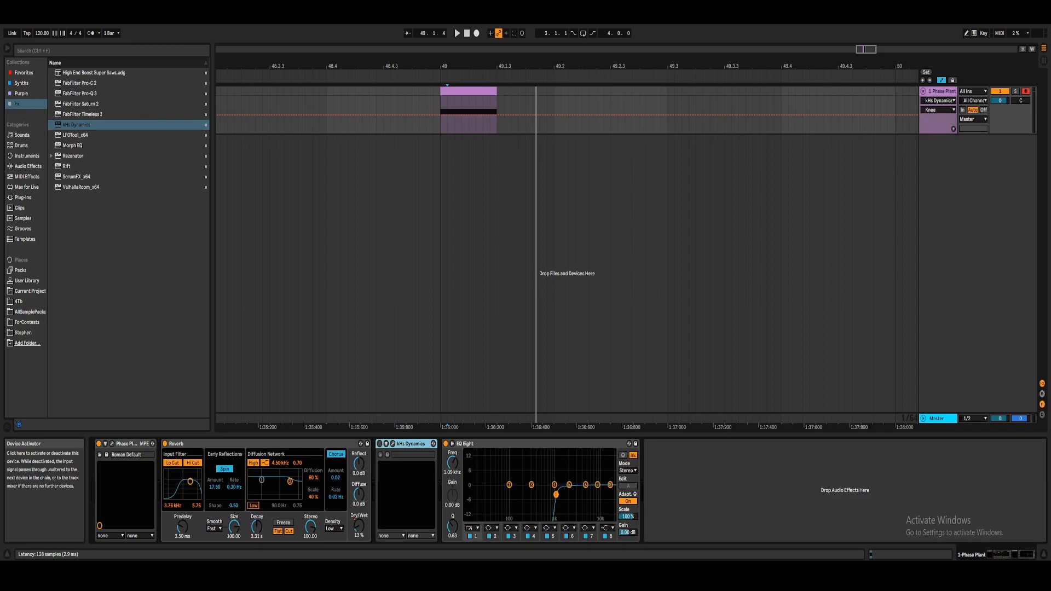
Compare the clip with the kHs Dynamics device bypassed and active, leaving the device switched on.
{"action": "key", "text": "space"}
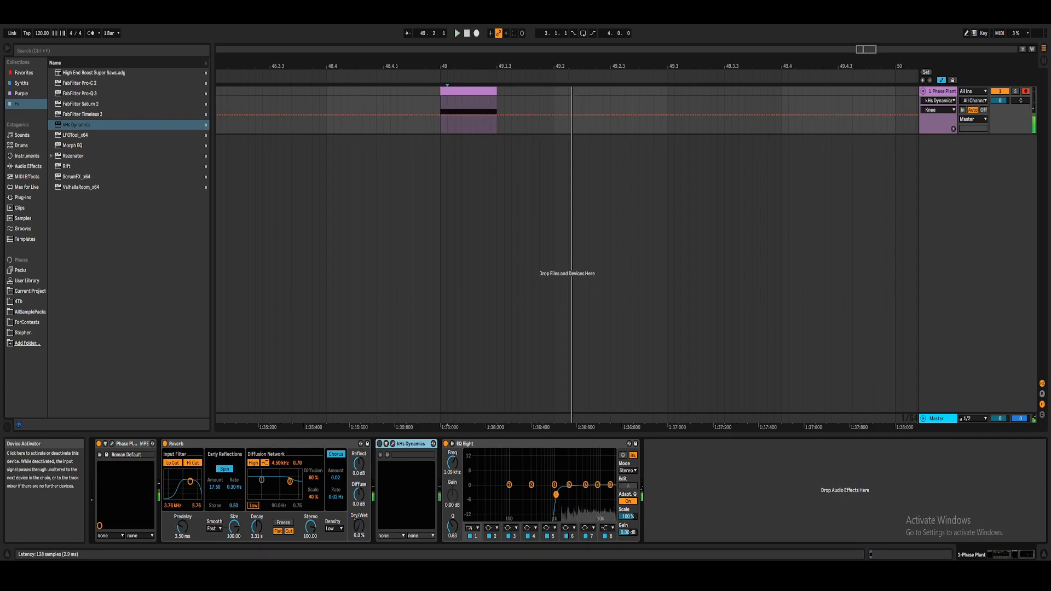
{"action": "left_click", "coordinate": [379, 444]}
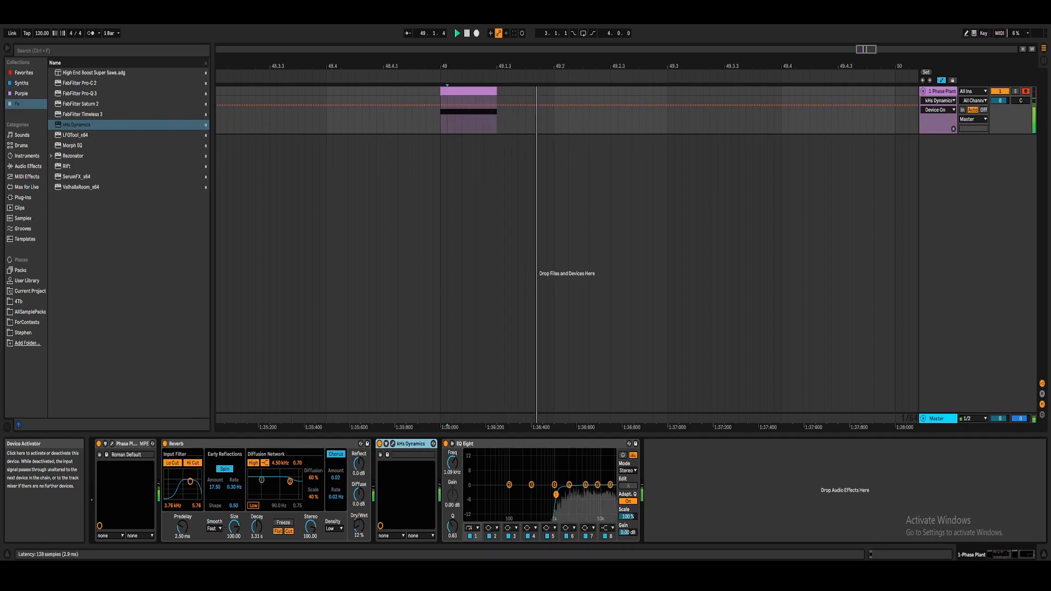
{"action": "key", "text": "space"}
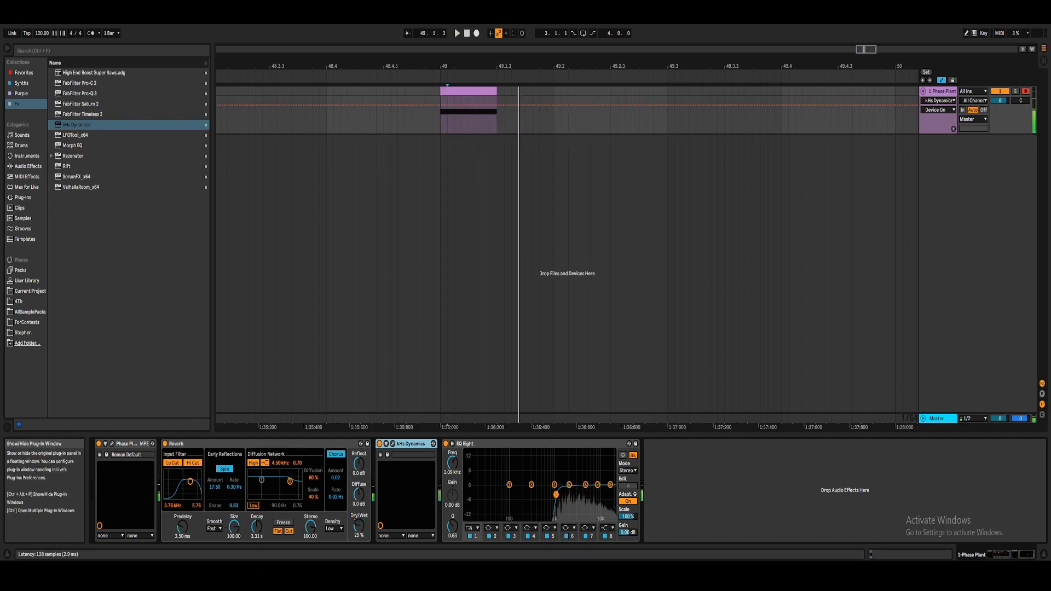
{"action": "left_click", "coordinate": [393, 444]}
{"action": "left_click", "coordinate": [514, 89]}
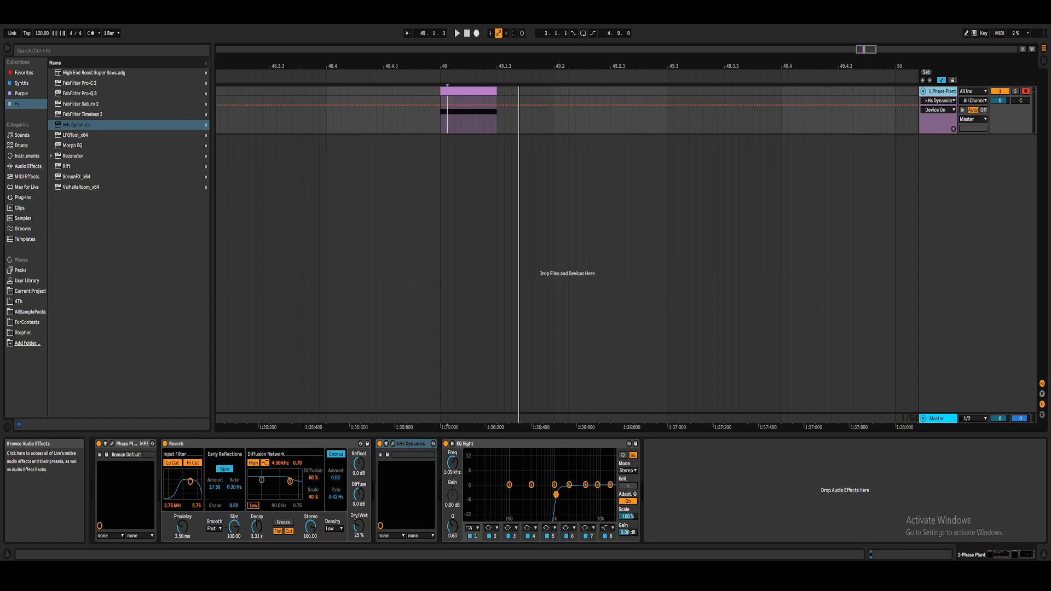
Add a Glue Compressor from the Dynamics audio effects to the end of the Phase Plant track's device chain.
{"action": "left_click", "coordinate": [28, 166]}
{"action": "left_click", "coordinate": [52, 93]}
{"action": "double_click", "coordinate": [85, 135]}
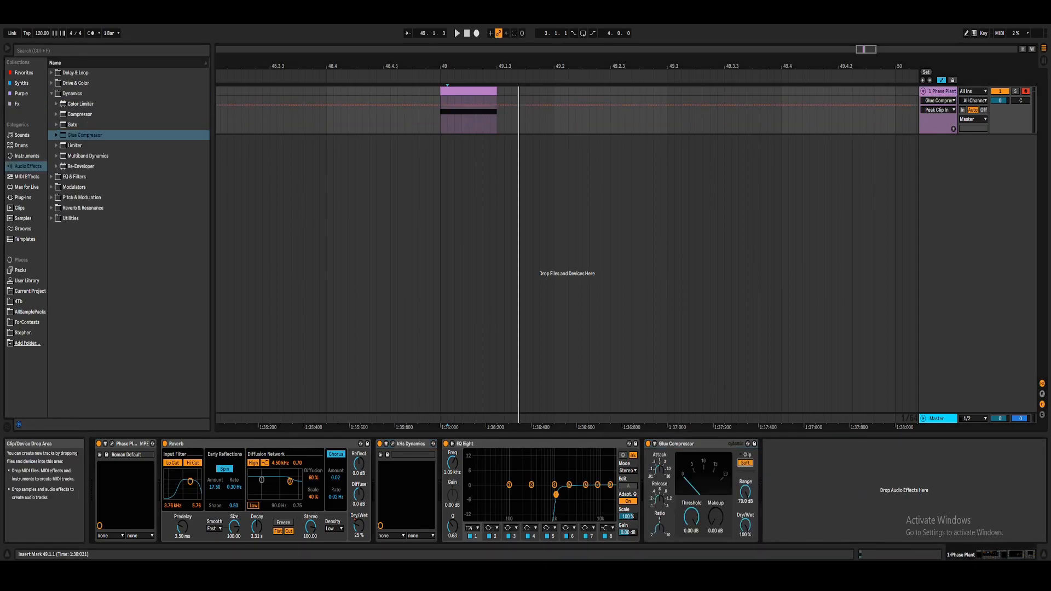
Audition the clip with the Glue Compressor in the chain, starting playback from just before the clip.
{"action": "left_click", "coordinate": [456, 32]}
{"action": "key", "text": "space"}
{"action": "key", "text": "space"}
{"action": "scroll", "coordinate": [449, 164], "scroll_direction": "up", "scroll_amount": 5}
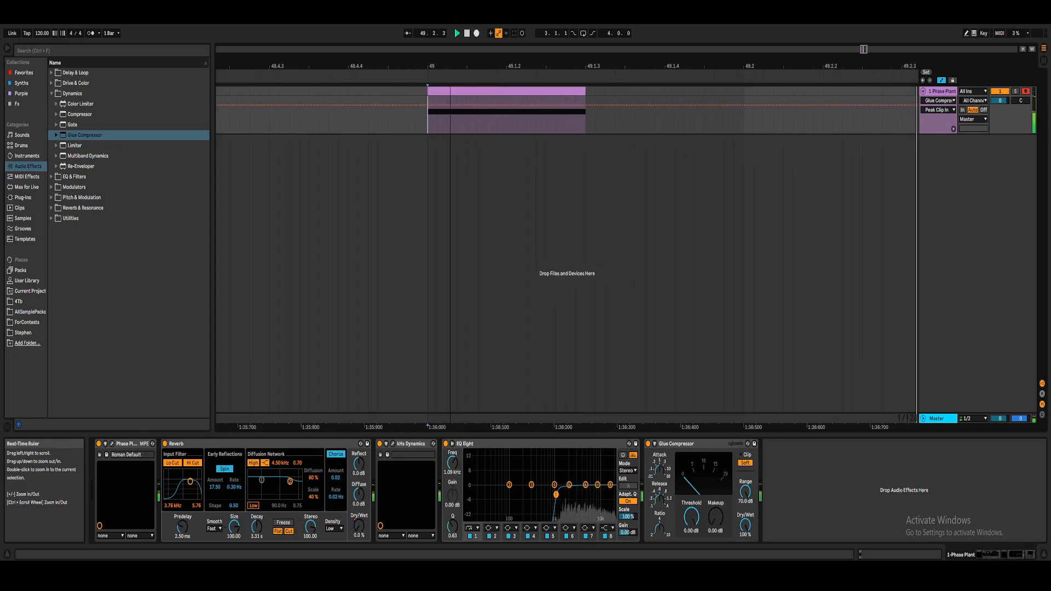
{"action": "key", "text": "space"}
{"action": "scroll", "coordinate": [452, 153], "scroll_direction": "down", "scroll_amount": 4}
{"action": "left_click", "coordinate": [434, 119]}
{"action": "key", "text": "space"}
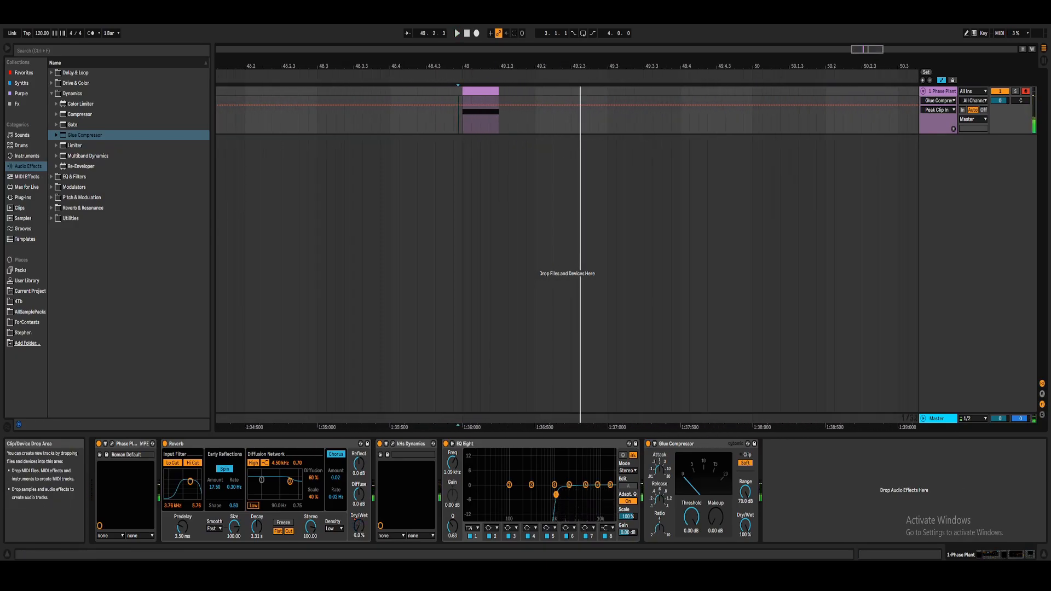
Lower the second wavetable's phase modulation of the first wavetable to about 48% in Phase Plant and audition the clip.
{"action": "left_click", "coordinate": [112, 444]}
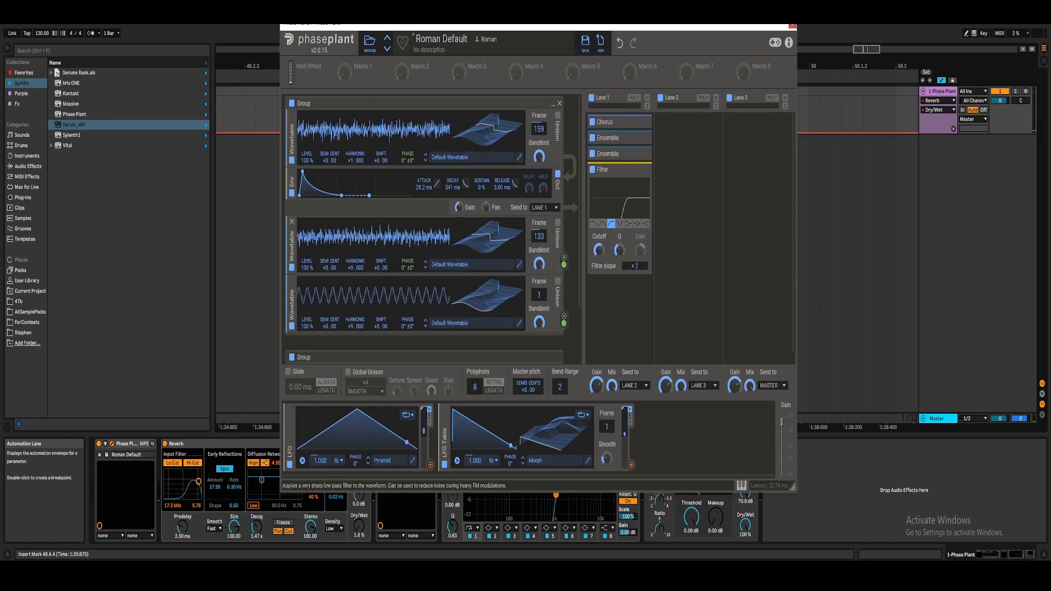
{"action": "mouse_move", "coordinate": [564, 262]}
{"action": "left_mouse_down"}
{"action": "mouse_move", "coordinate": [564, 251]}
{"action": "mouse_move", "coordinate": [564, 262]}
{"action": "left_mouse_up"}
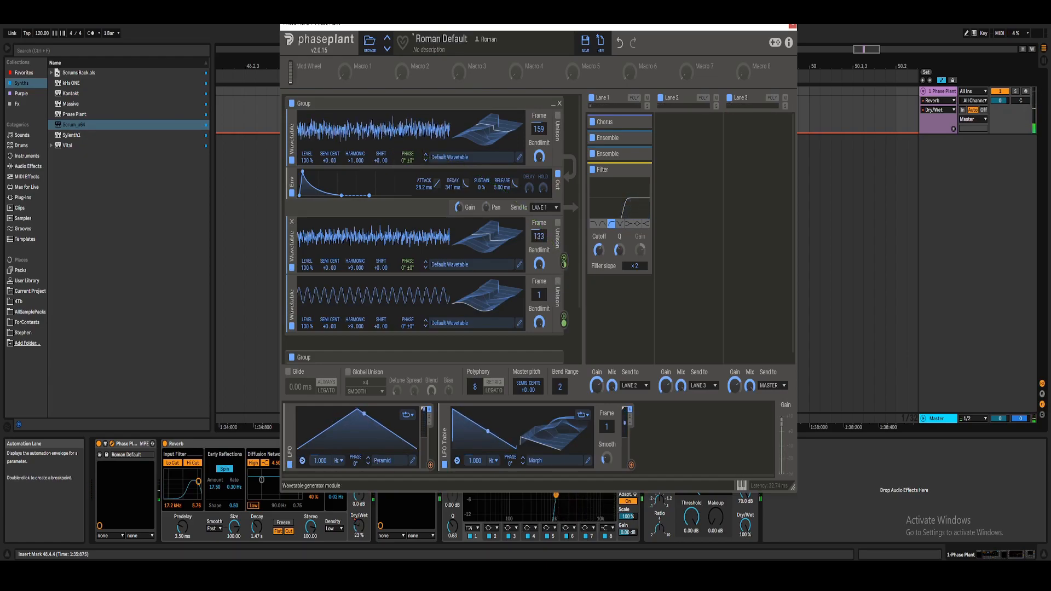
{"action": "scroll", "coordinate": [432, 228], "scroll_direction": "down", "scroll_amount": 2}
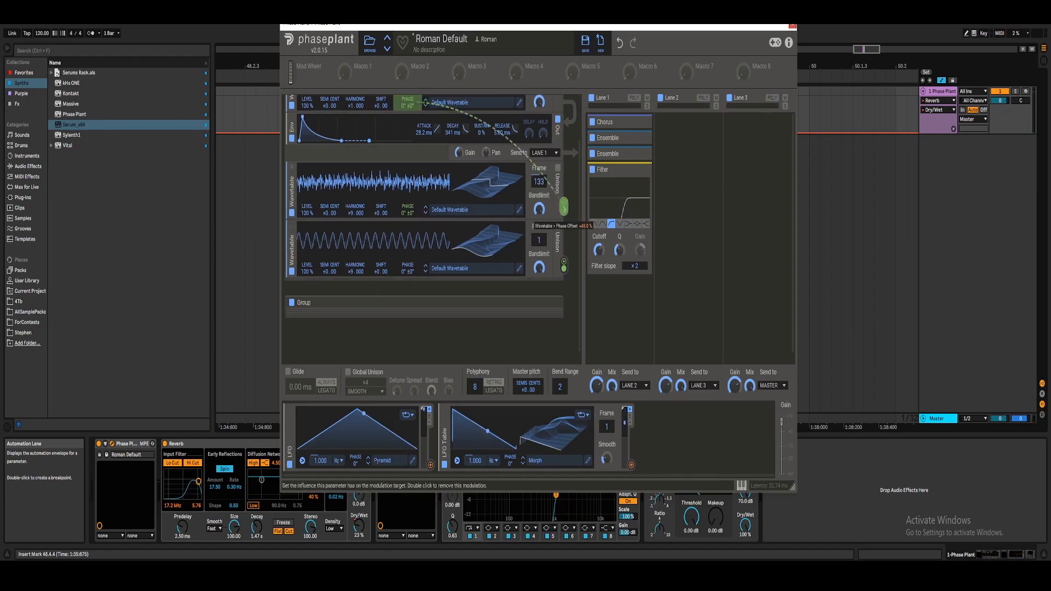
{"action": "scroll", "coordinate": [432, 229], "scroll_direction": "up", "scroll_amount": 2}
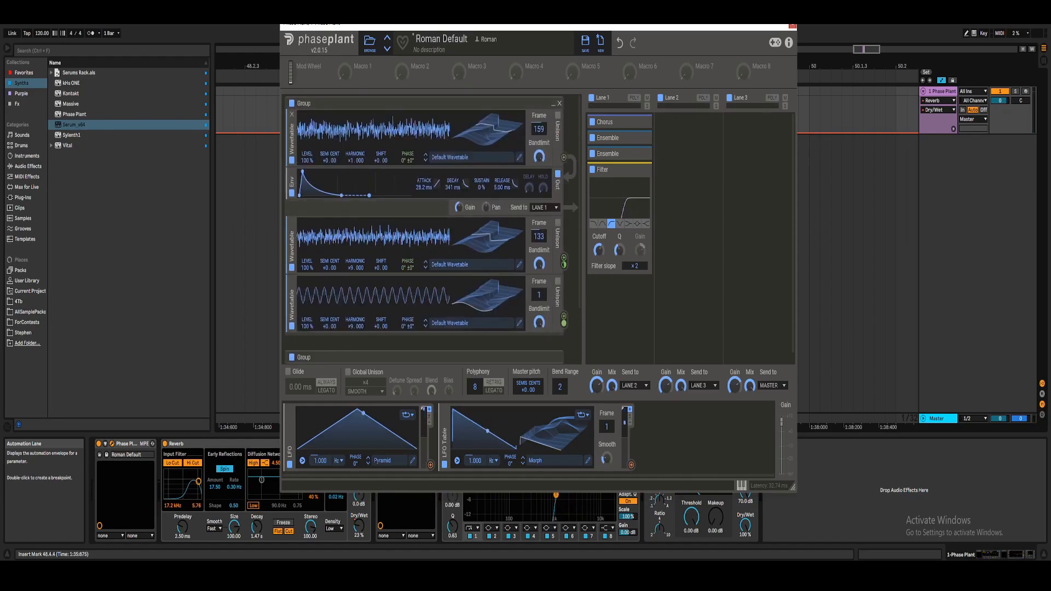
{"action": "left_click", "coordinate": [792, 25]}
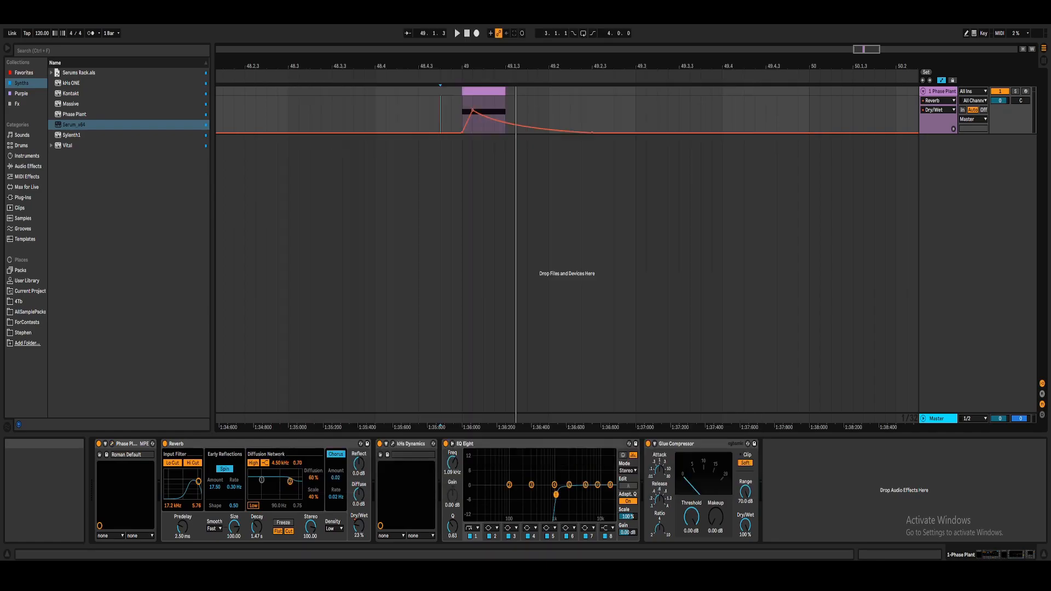
{"action": "left_click_drag", "start_coordinate": [502, 66], "coordinate": [456, 62]}
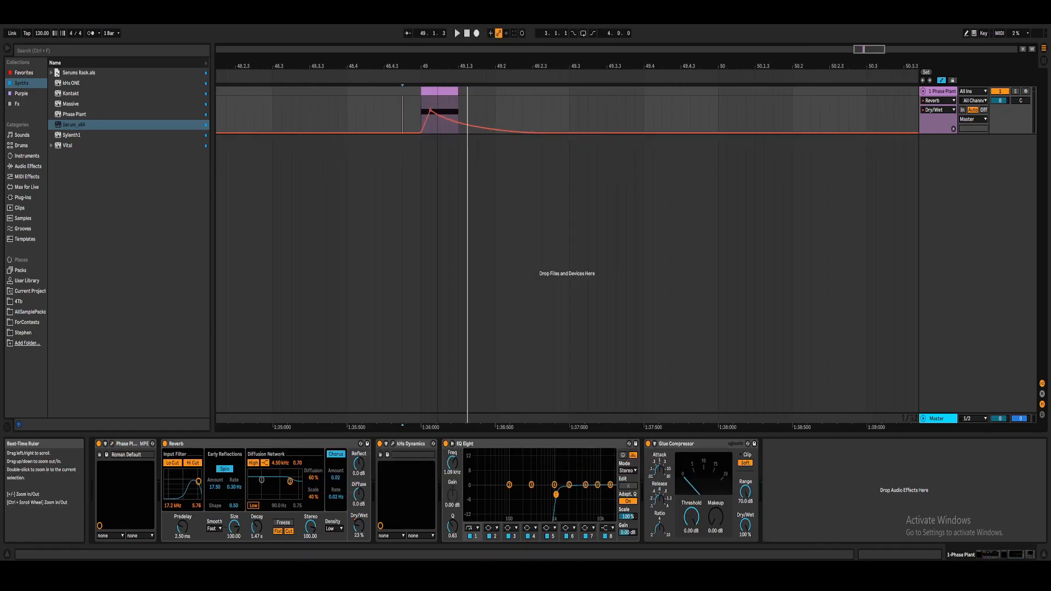
{"action": "key", "text": "space"}
{"action": "key", "text": "space"}
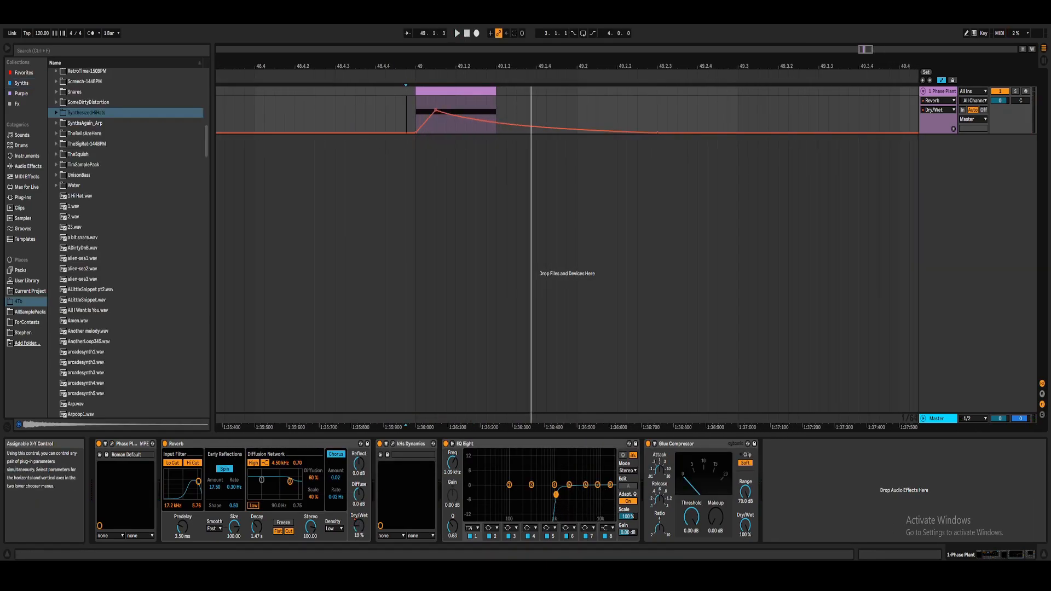
Collapse the Reverb, kHs Dynamics and EQ Eight devices in the track's chain.
{"action": "double_click", "coordinate": [206, 444]}
{"action": "double_click", "coordinate": [208, 444]}
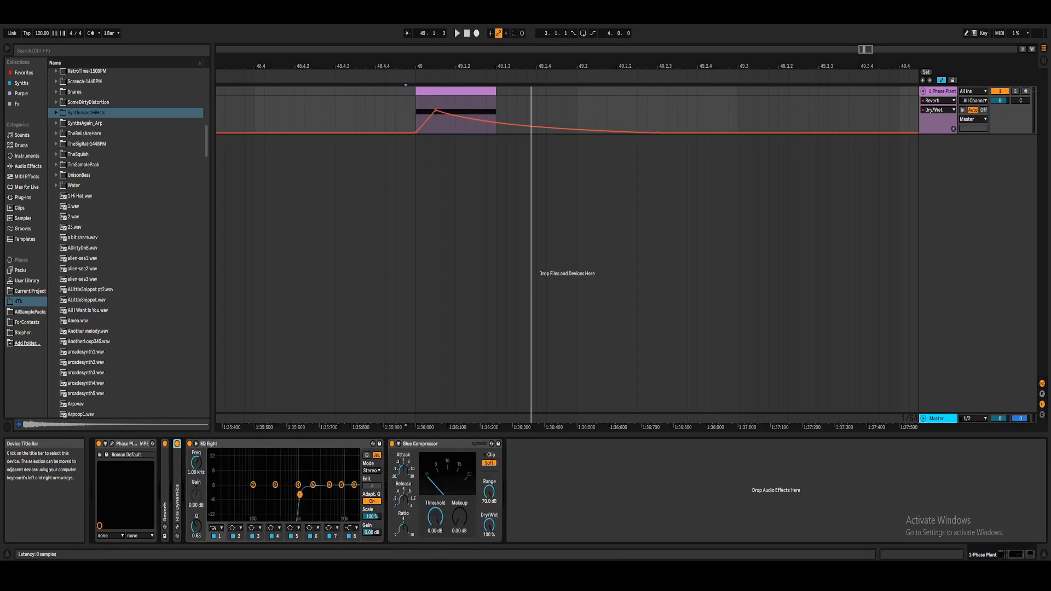
{"action": "double_click", "coordinate": [210, 444]}
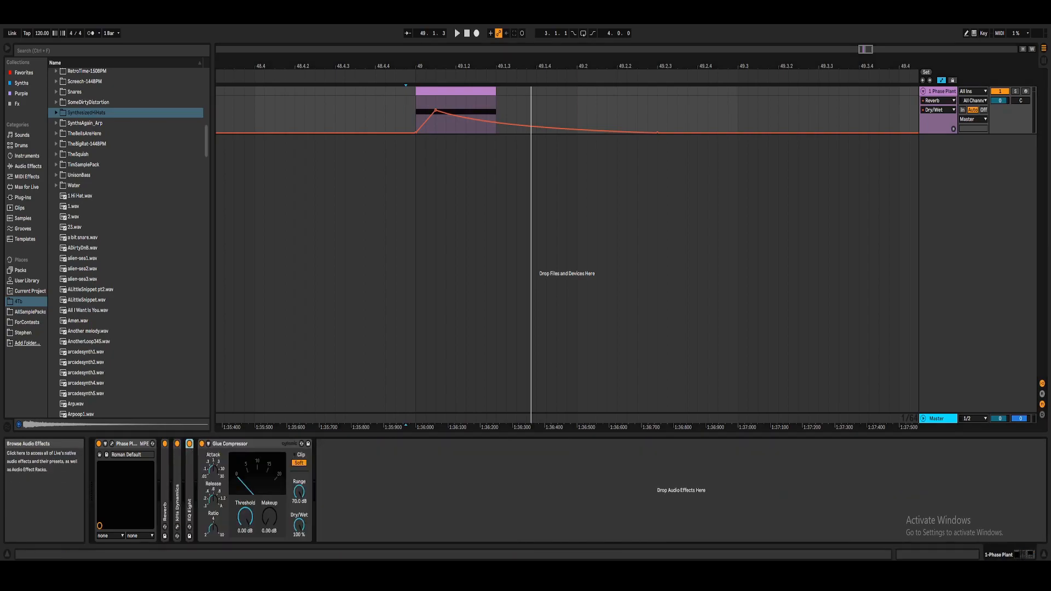
Fold the Dynamics effects category in the browser and look through the samples in the SynthesizedHiHats folder.
{"action": "left_click", "coordinate": [28, 165]}
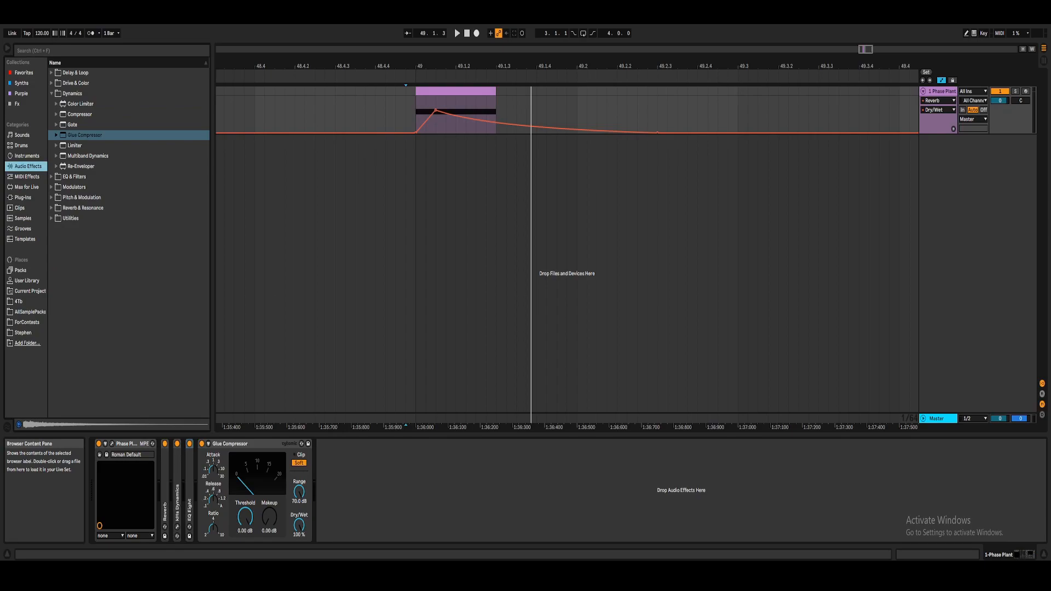
{"action": "key", "text": "Left"}
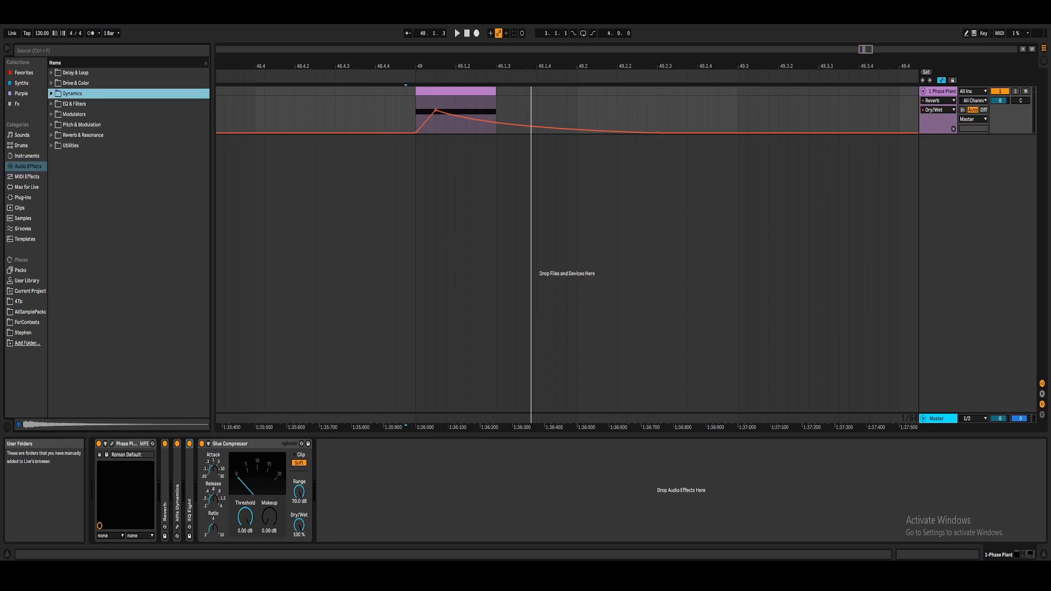
{"action": "left_click", "coordinate": [20, 302]}
{"action": "left_click", "coordinate": [56, 113]}
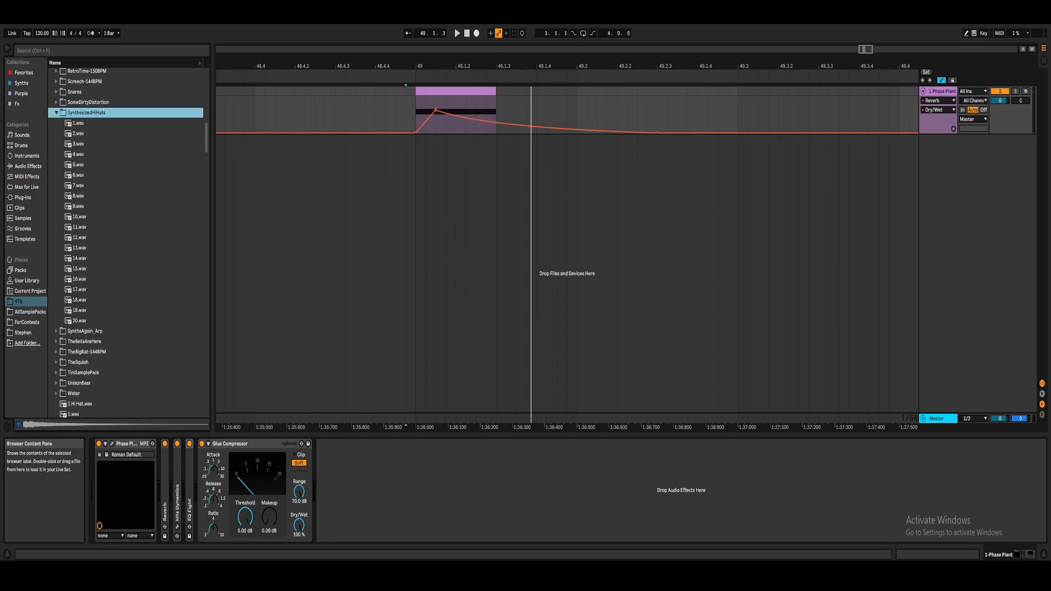
{"action": "left_click", "coordinate": [57, 113]}
Collapse the Glue Compressor and place the insert marker just before the Phase Plant clip.
{"action": "left_click", "coordinate": [455, 91]}
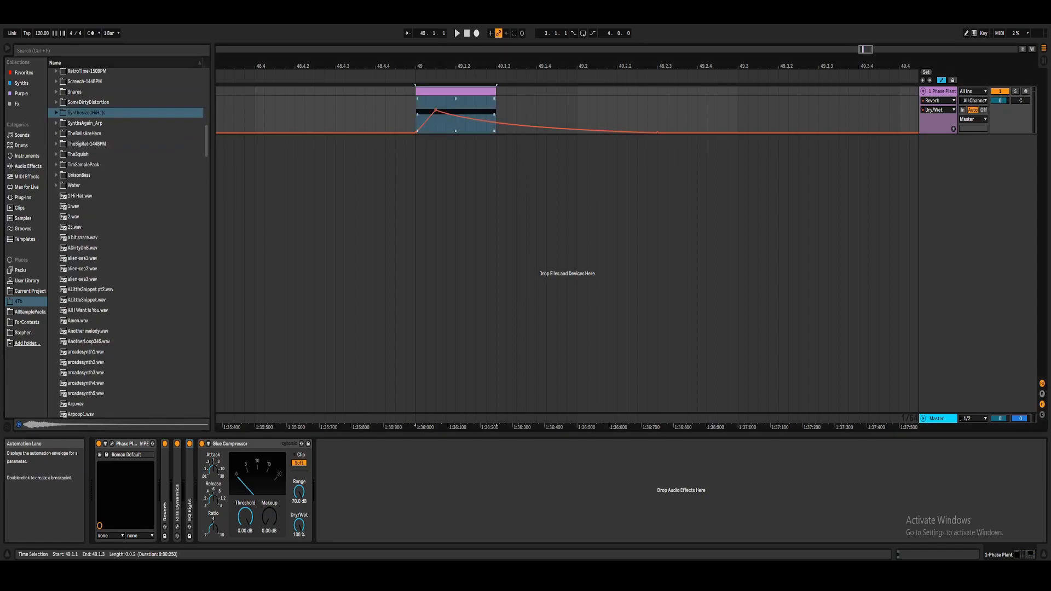
{"action": "double_click", "coordinate": [236, 444]}
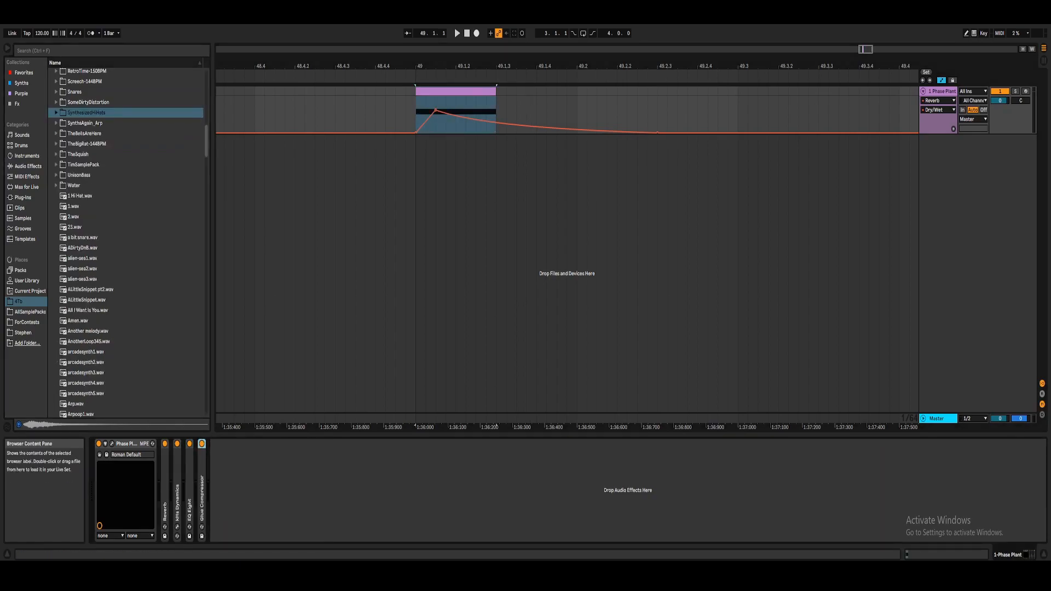
{"action": "left_click", "coordinate": [390, 114]}
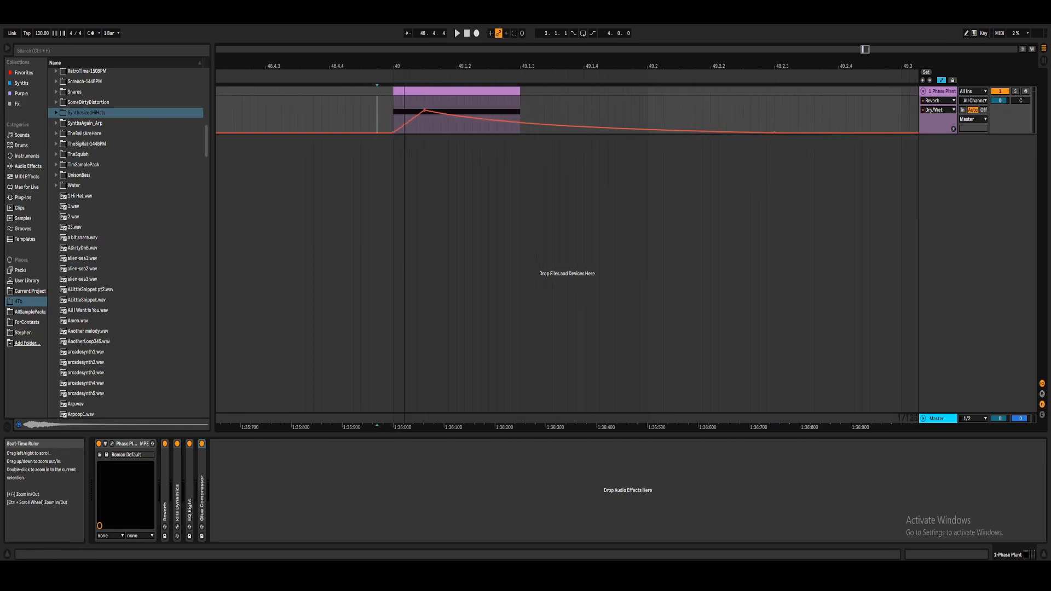